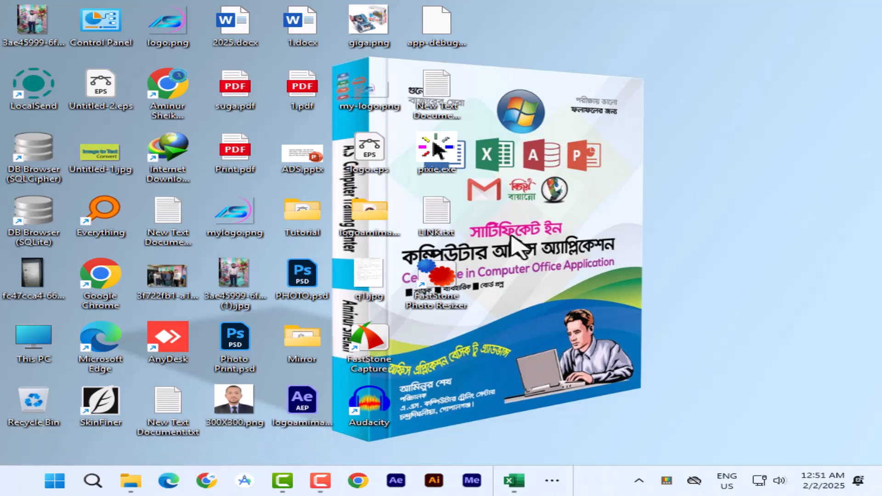
Switch to the open Excel workbook and look over the data on the Page 42 and Page 43 sheets.
click(511, 483)
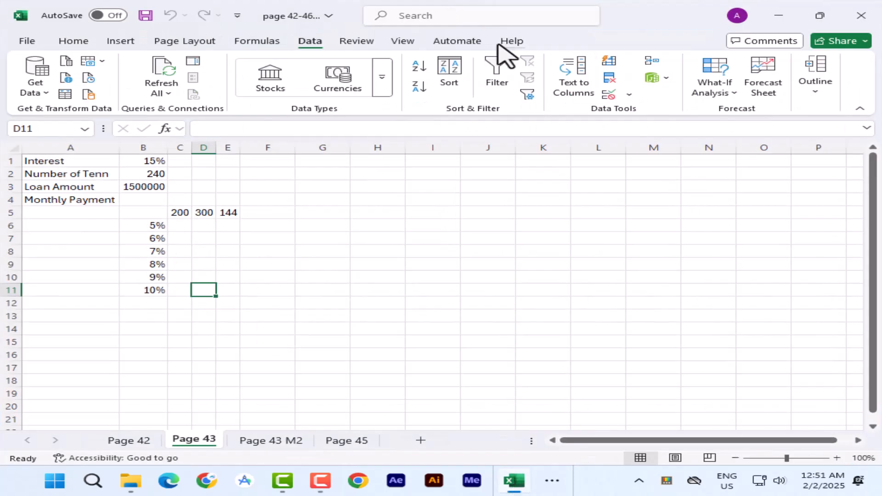
click(353, 228)
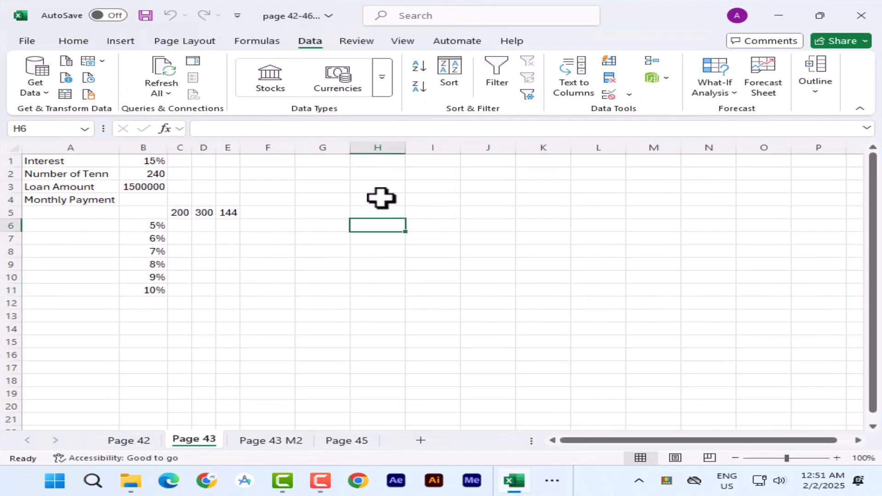
click(118, 441)
drag(47, 158, 225, 186)
click(202, 442)
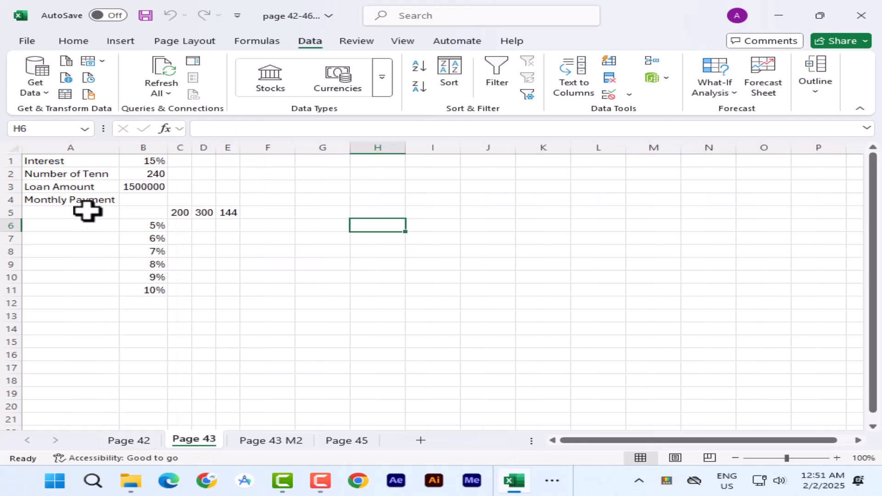
drag(55, 157, 250, 293)
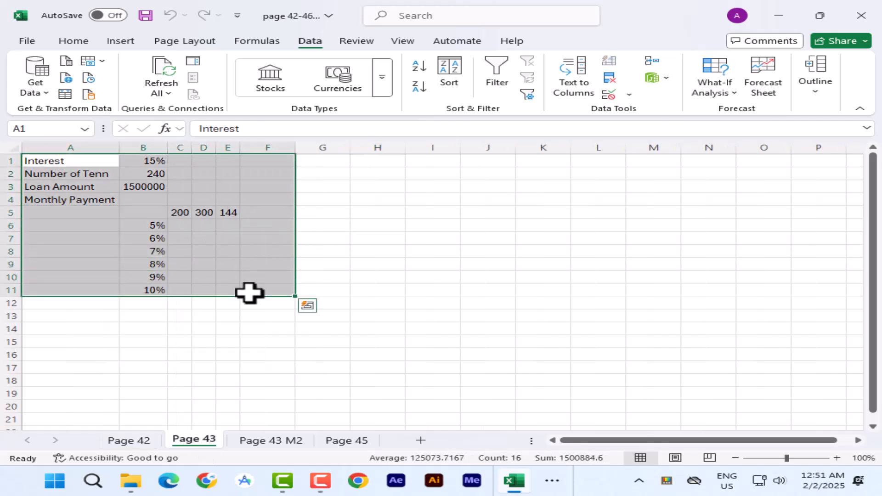
click(383, 251)
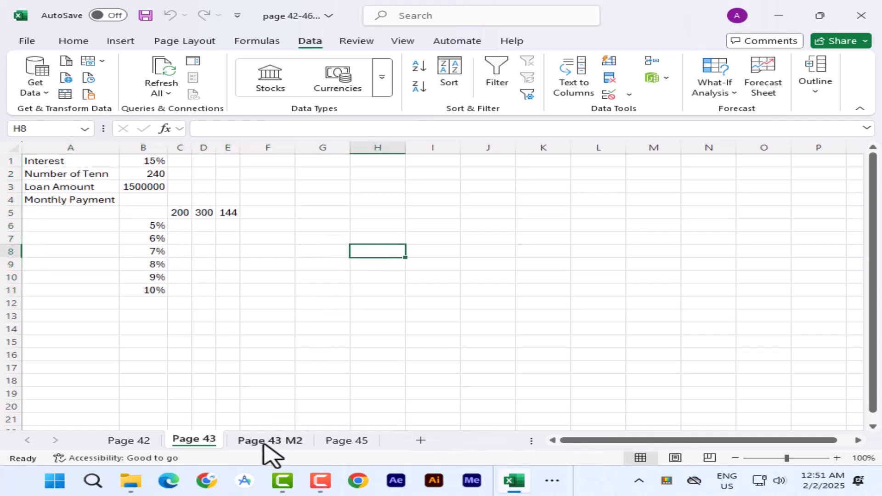
Open the Page 43 M2 sheet and examine the NAME, ADDRESS, TITLE and SALARY records.
click(266, 442)
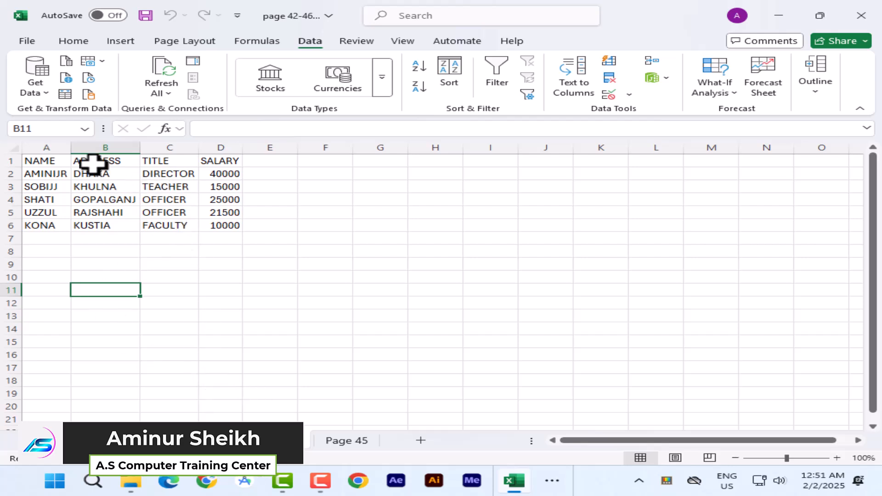
drag(43, 162, 226, 229)
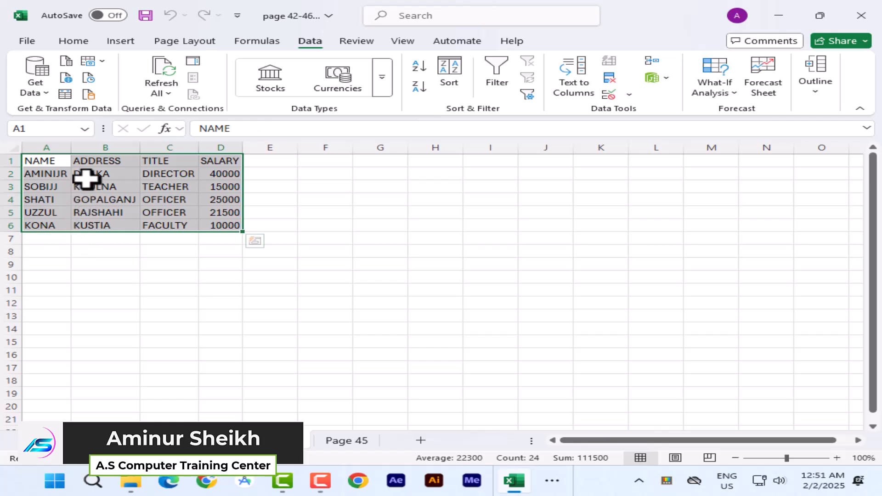
click(39, 173)
click(40, 199)
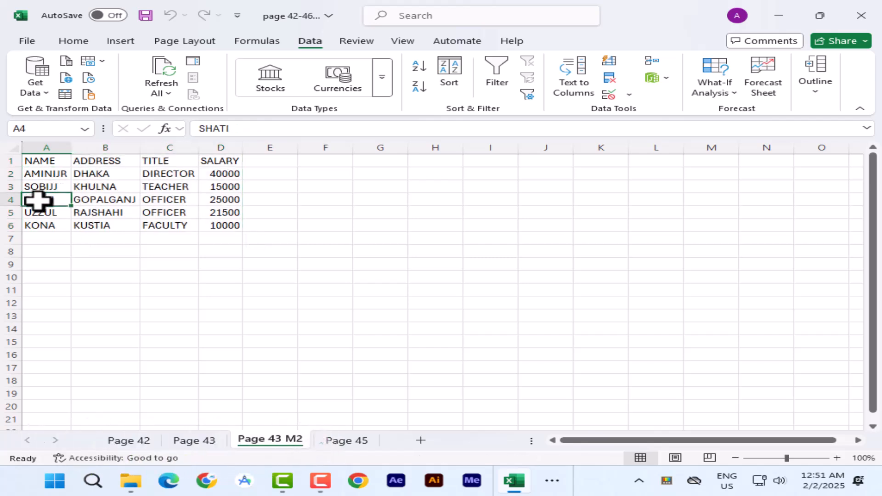
click(40, 226)
click(166, 173)
click(225, 173)
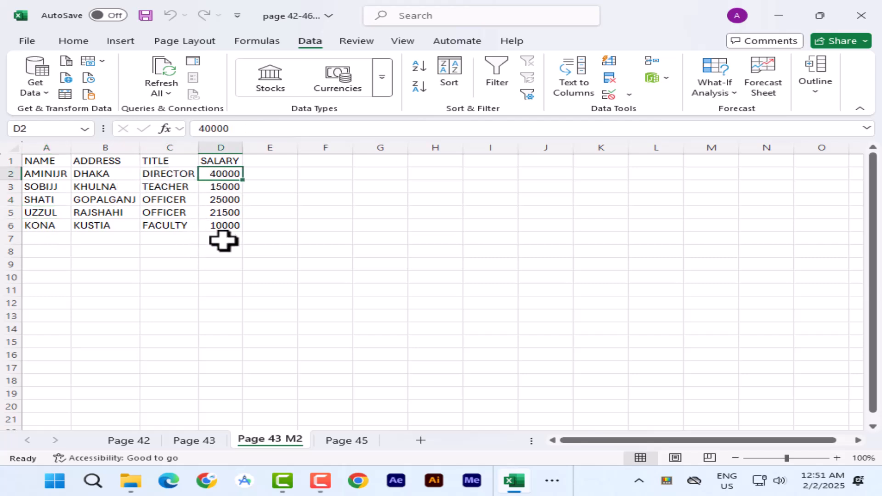
click(164, 174)
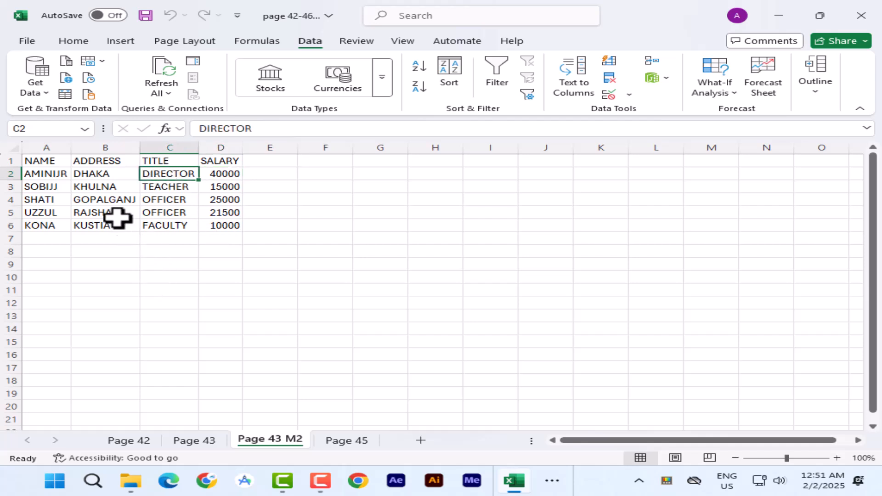
click(98, 174)
click(50, 174)
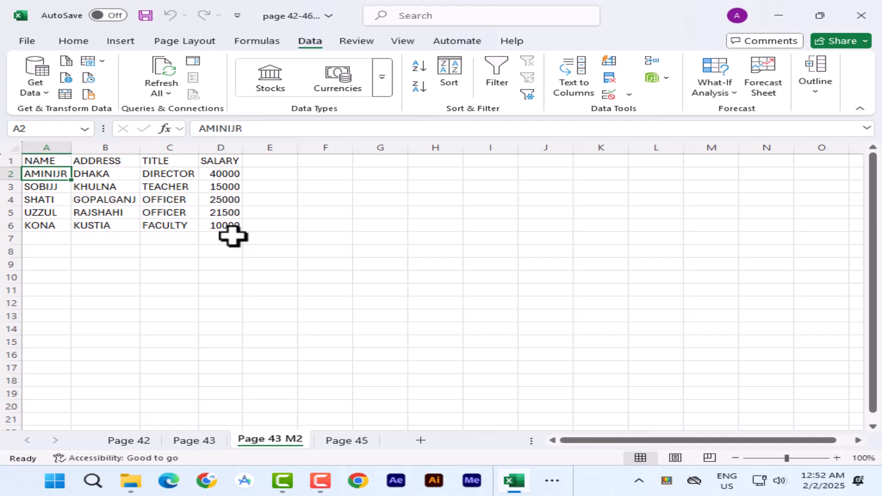
click(106, 174)
click(108, 209)
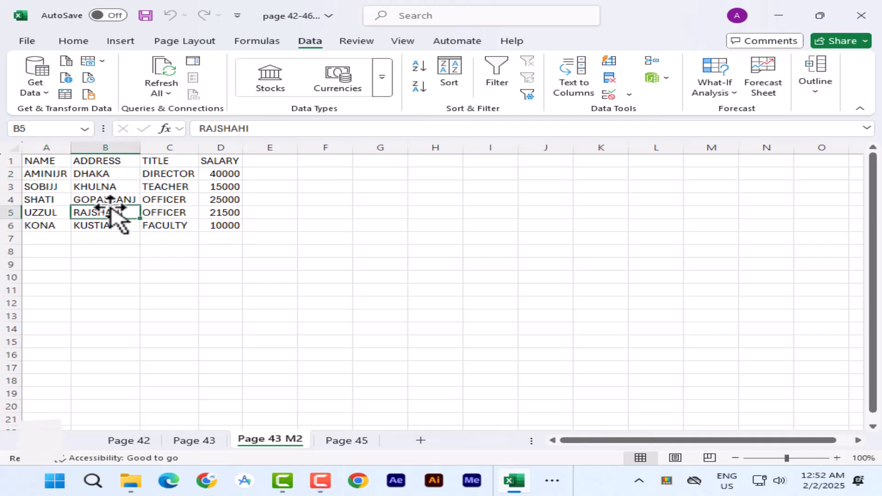
click(177, 187)
click(92, 185)
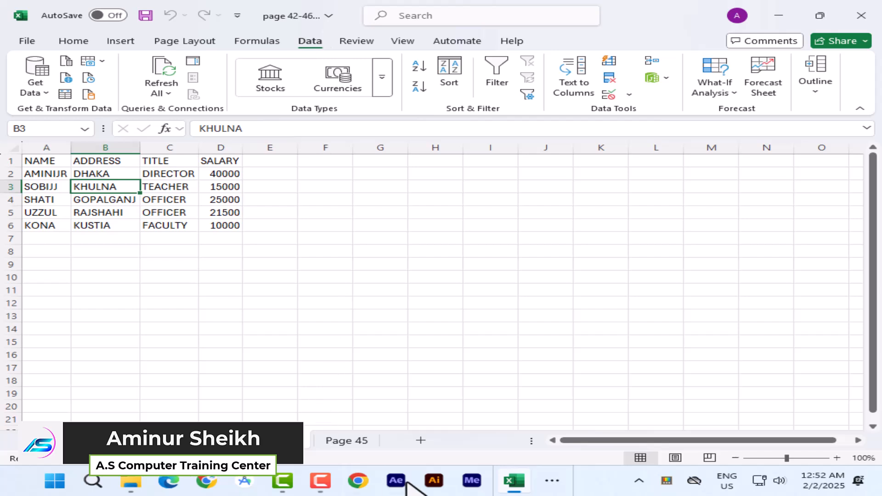
Launch Screen Marker & Recorder and outline the Data tab and the Filter command with pink rectangles.
click(552, 481)
click(517, 442)
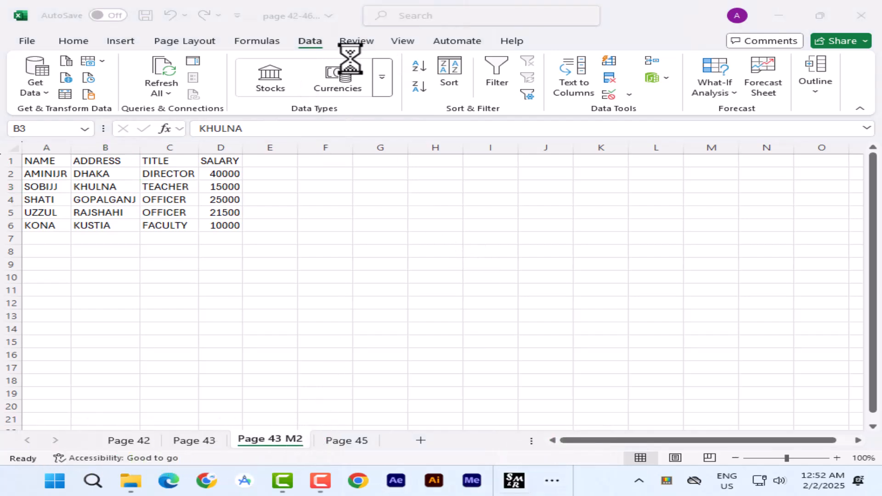
drag(34, 20, 632, 166)
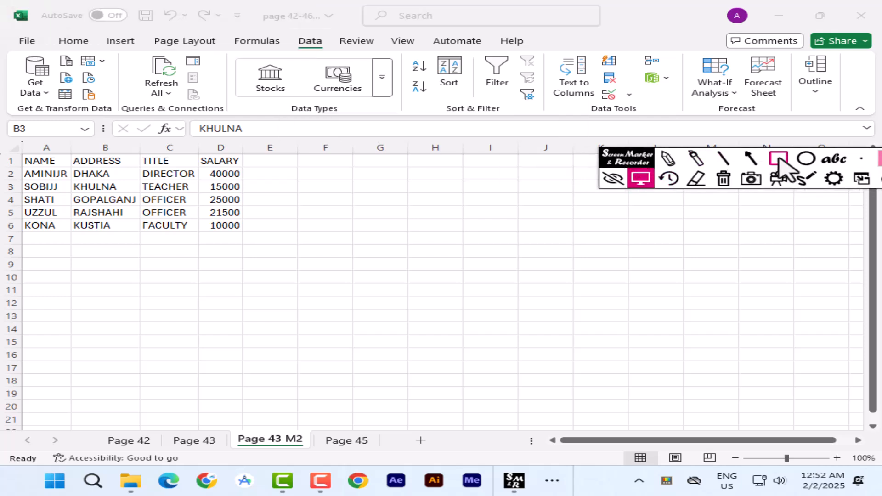
click(781, 160)
drag(287, 28, 332, 55)
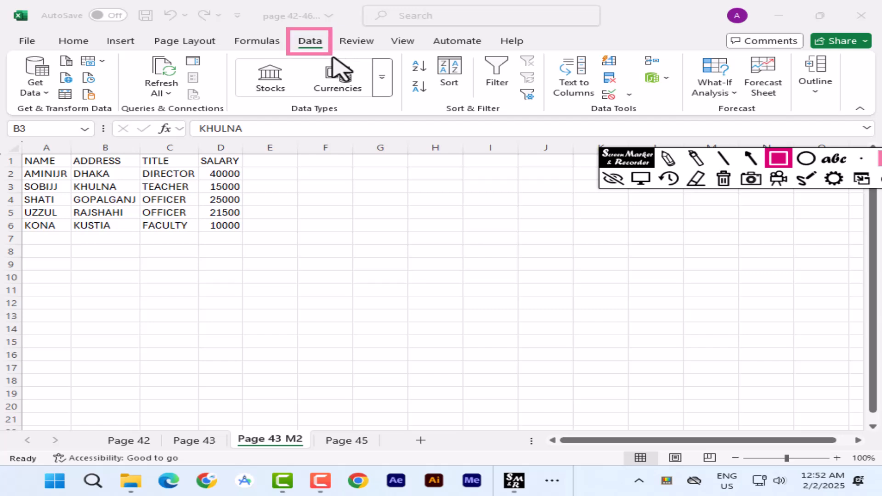
drag(476, 51, 513, 97)
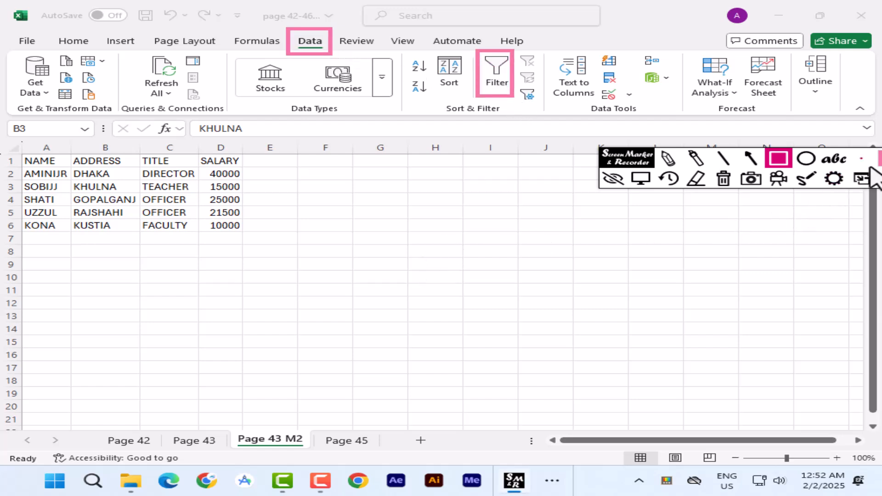
Hide the screen markings and move the collapsed marker toolbar clear of the employee table and the ribbon.
drag(613, 178, 563, 191)
click(561, 188)
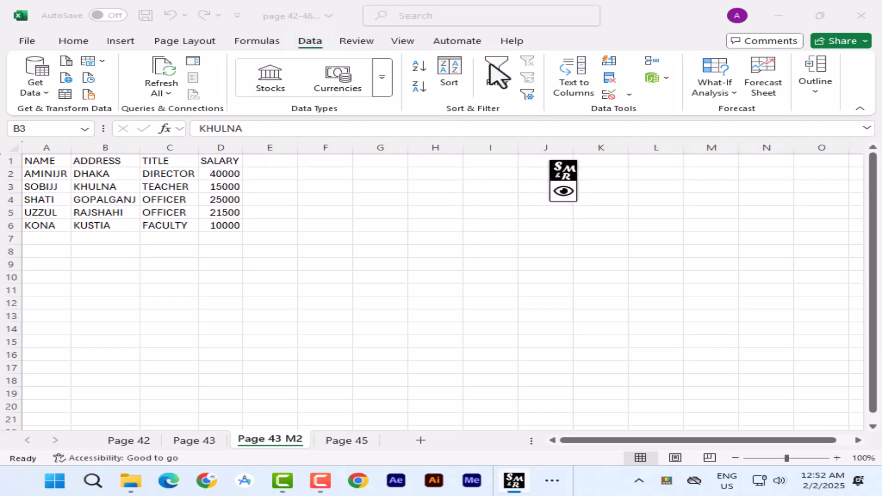
drag(564, 169, 722, 225)
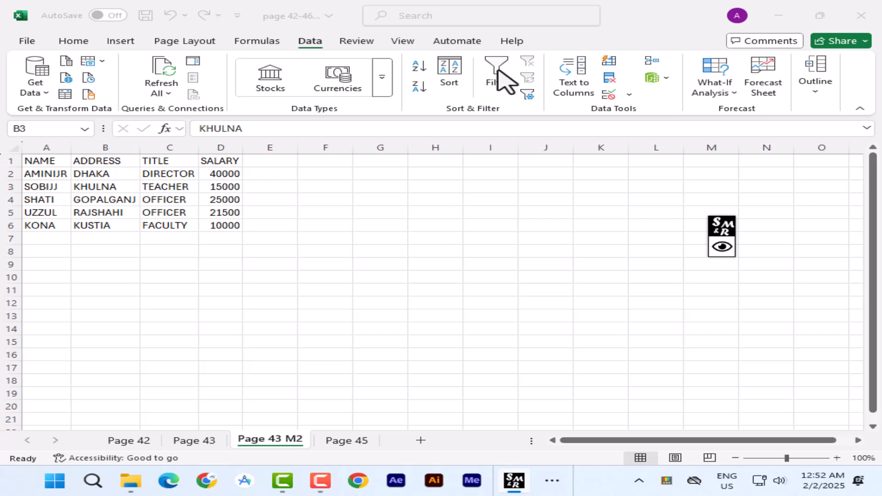
Return to the worksheet and turn on Filter for the employee table.
click(402, 187)
click(400, 187)
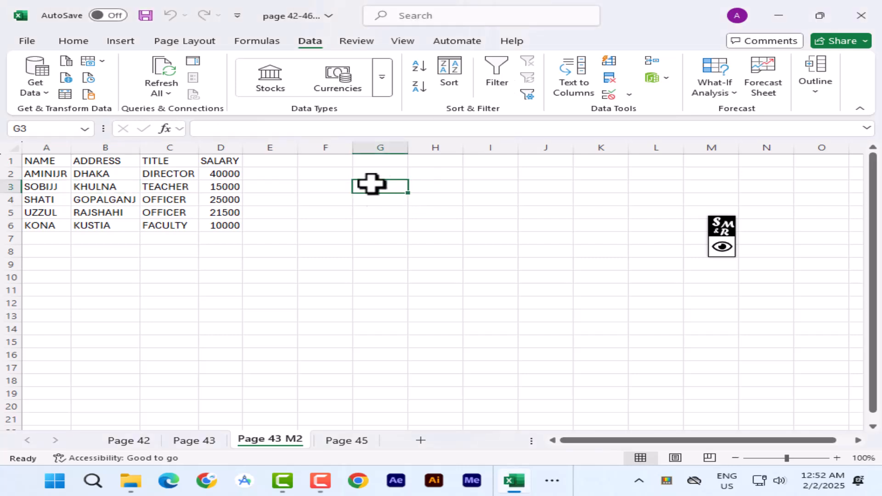
click(291, 162)
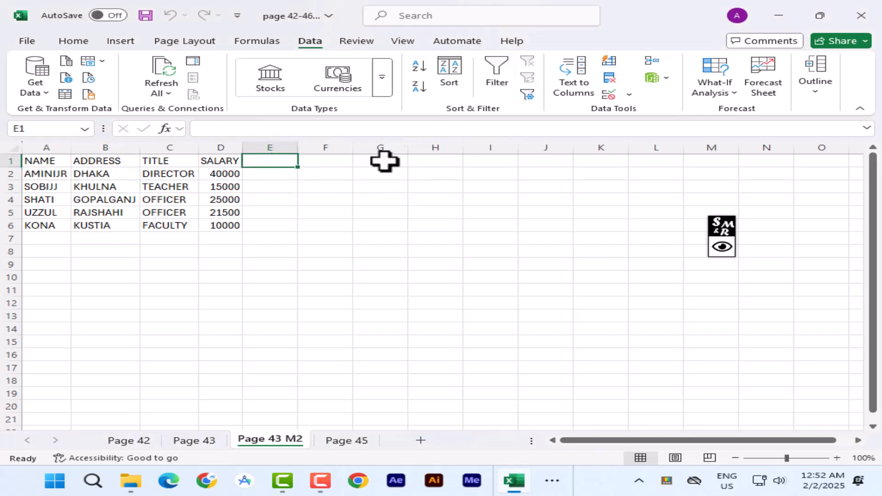
click(158, 172)
click(496, 78)
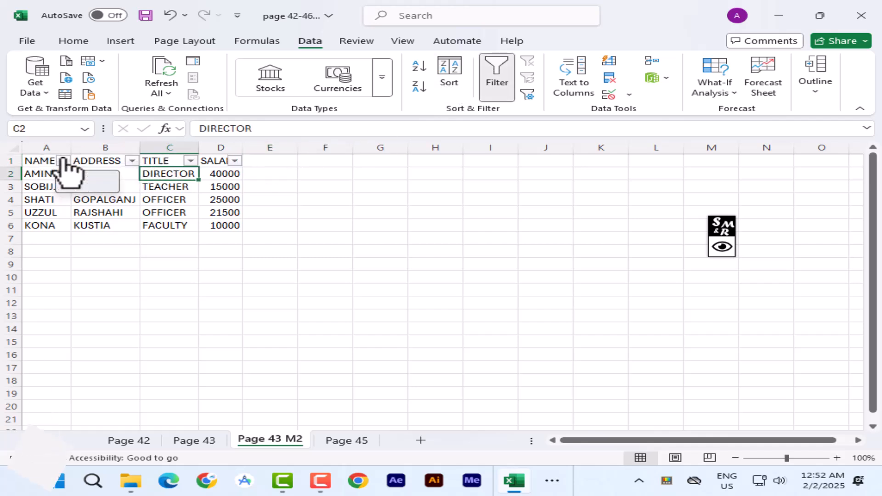
Clear the existing screen markings, outline the filter arrows of the four header cells with rectangles, and hide the markings.
click(729, 245)
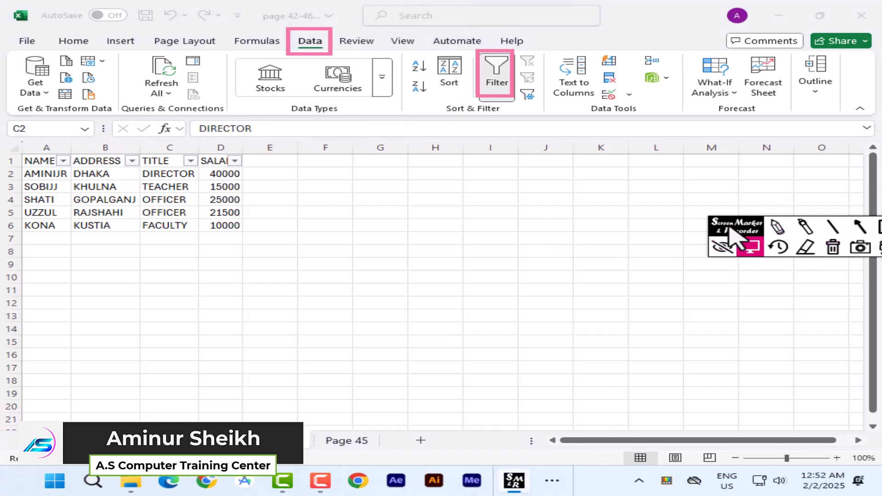
click(698, 246)
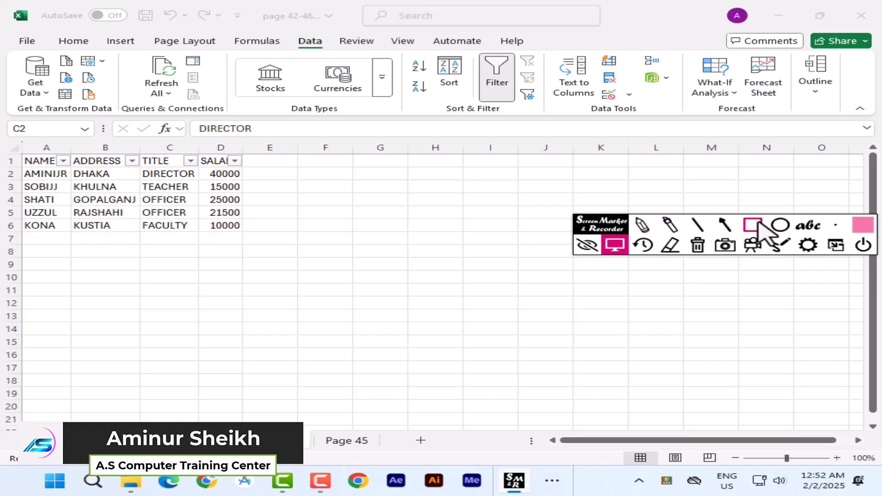
click(745, 225)
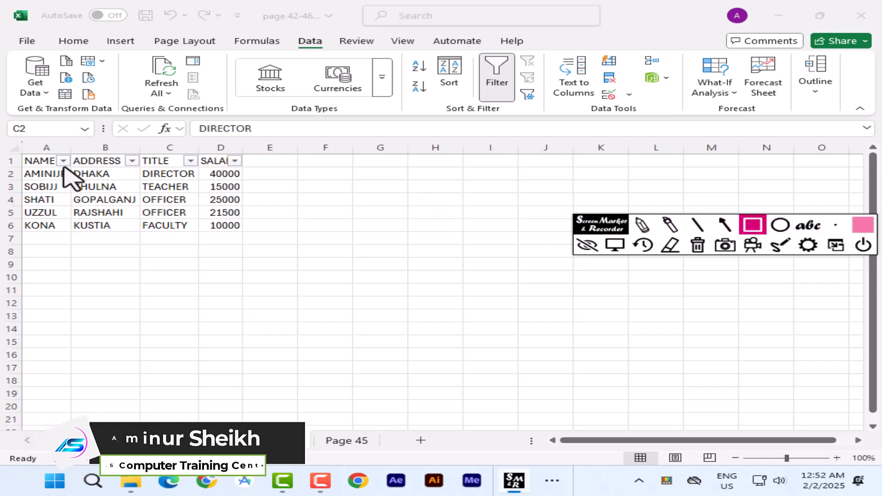
drag(41, 148, 88, 177)
drag(104, 148, 148, 175)
mouse_move(172, 147)
mouse_down()
mouse_move(204, 172)
mouse_move(245, 172)
mouse_up()
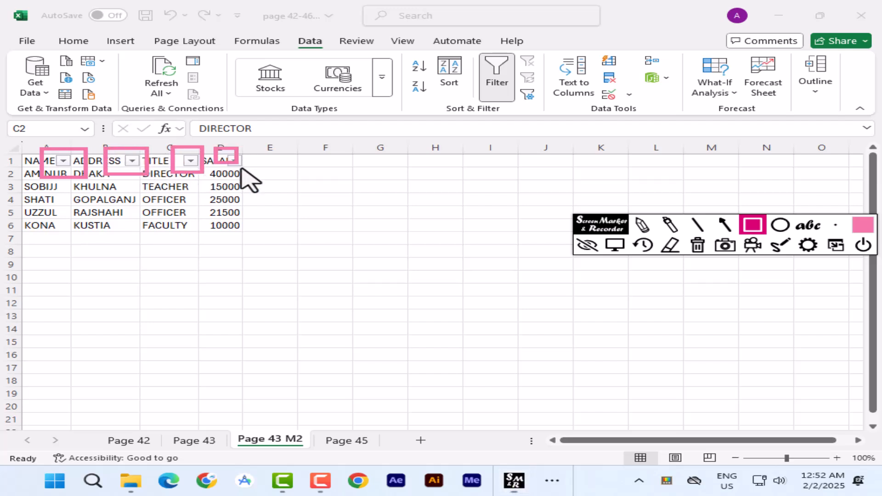
click(585, 247)
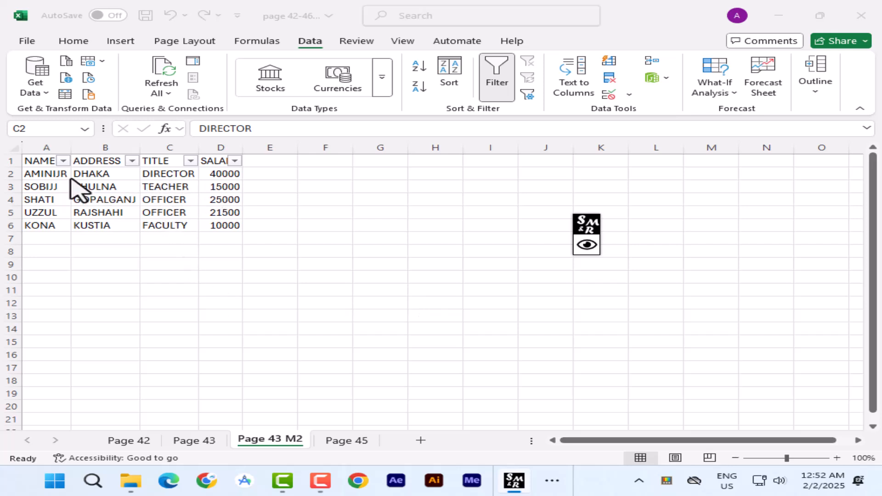
Filter the SALARY column to show only 10000, and clear that filter.
click(235, 161)
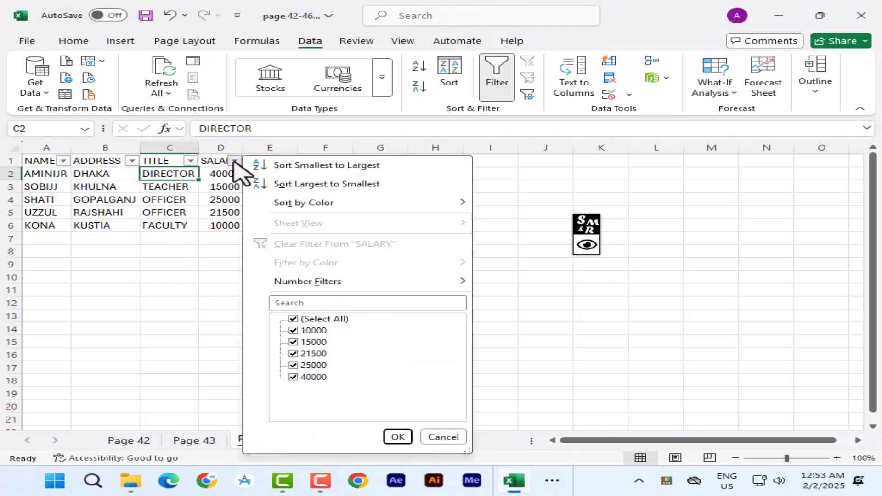
click(307, 380)
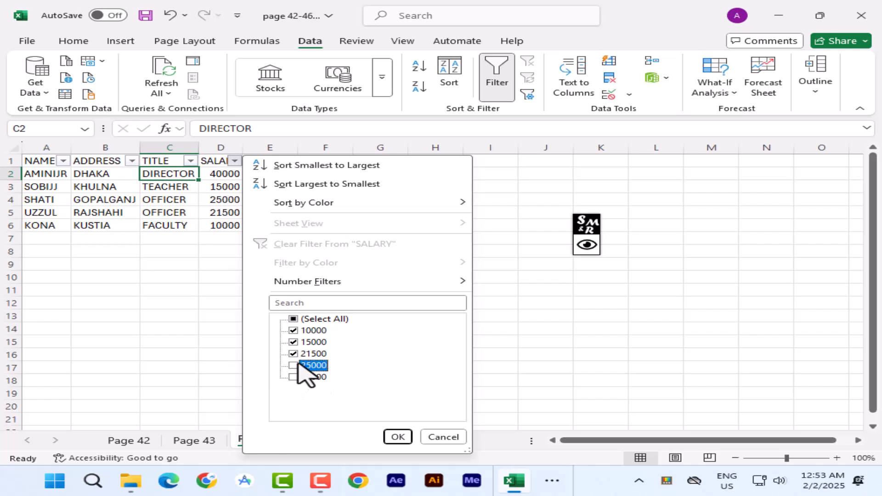
click(294, 343)
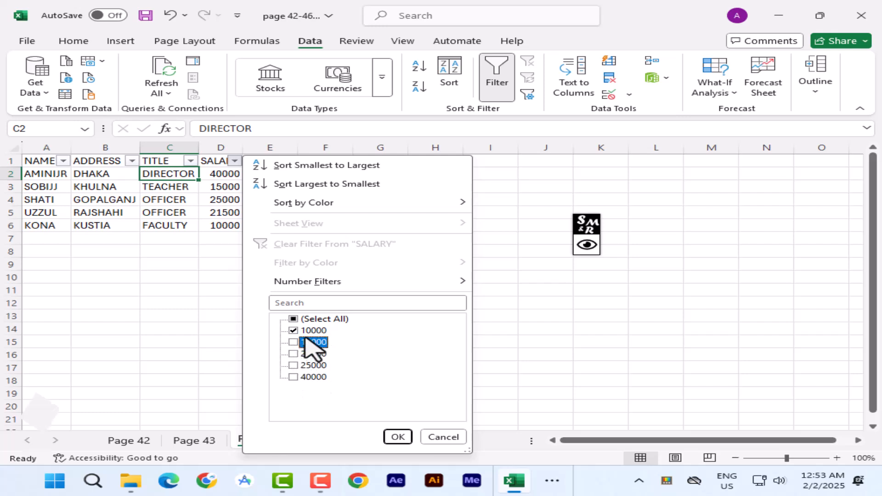
click(397, 438)
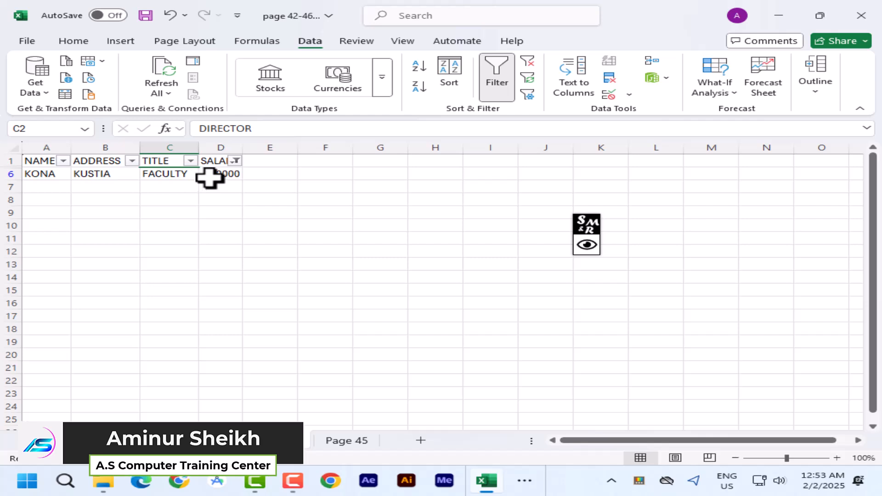
click(529, 61)
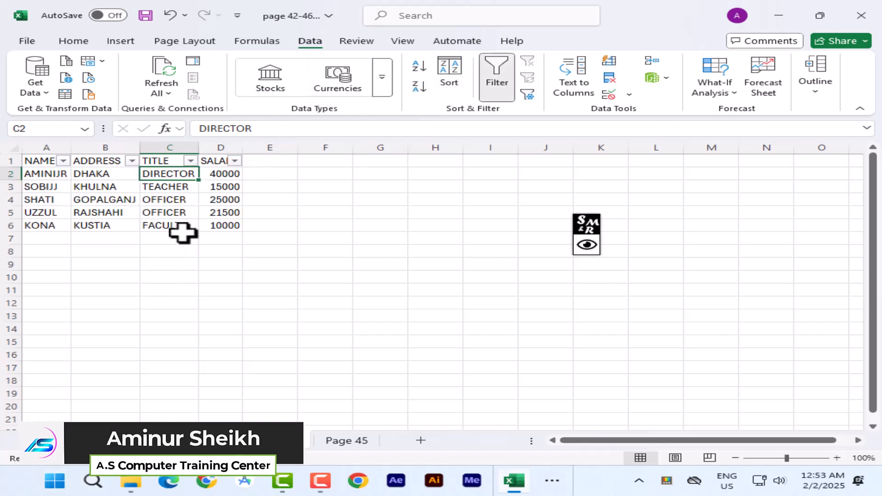
Filter the TITLE column to officer, select the filtered rows, and clear that filter.
click(190, 161)
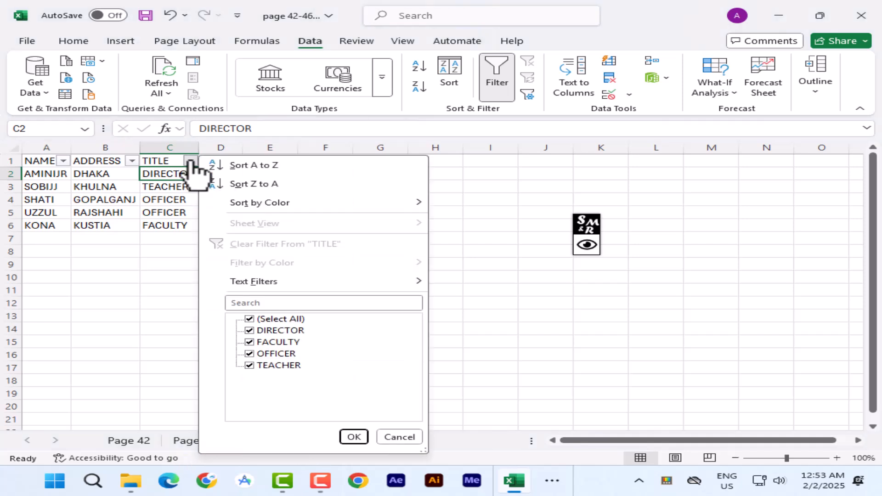
click(252, 302)
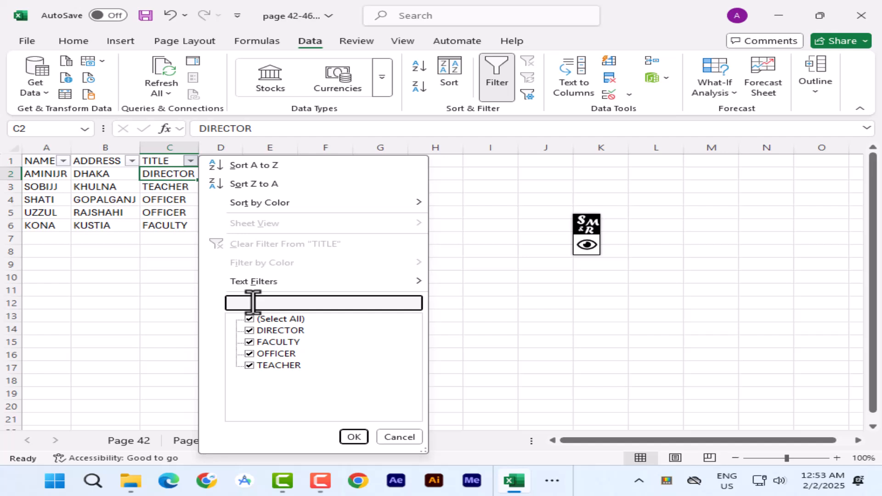
key(BackSpace)
key(BackSpace)
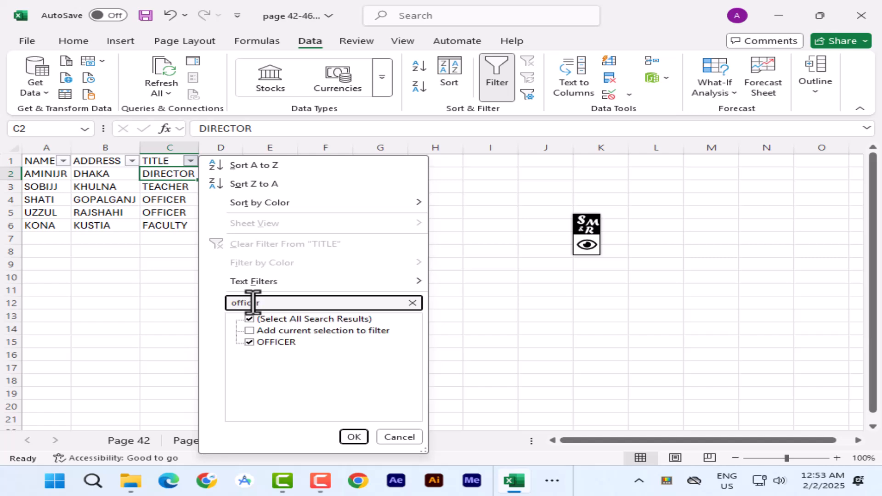
click(354, 437)
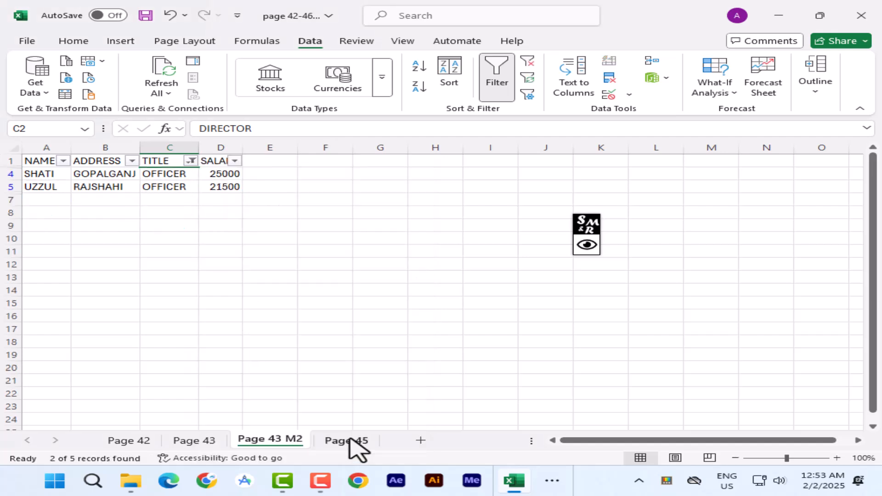
drag(34, 173, 213, 183)
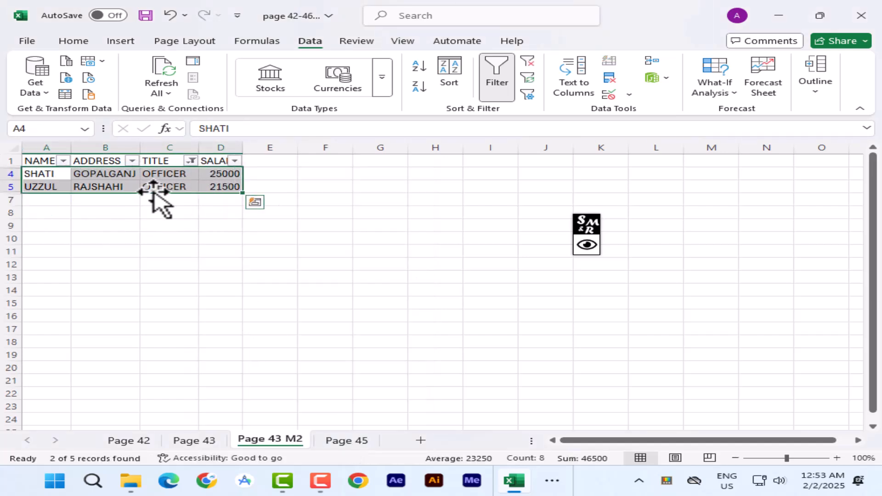
click(528, 61)
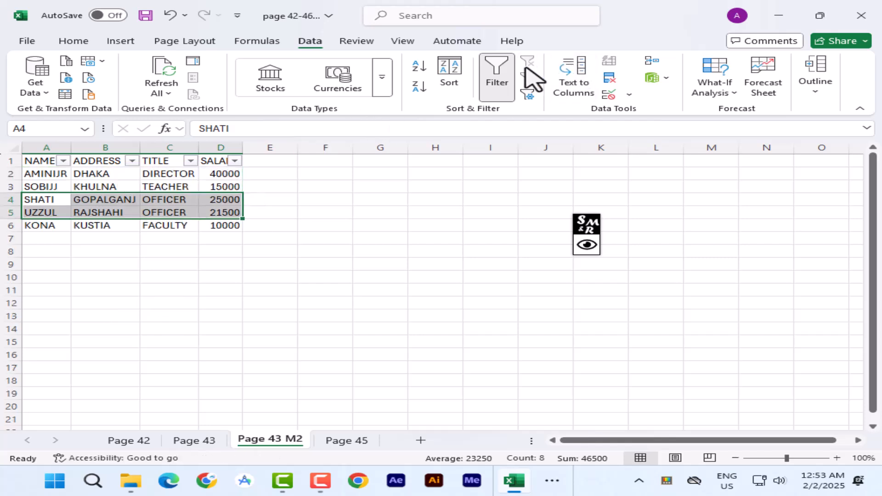
Filter the ADDRESS column to show only DHAKA and KHULNA, and clear that filter.
click(132, 161)
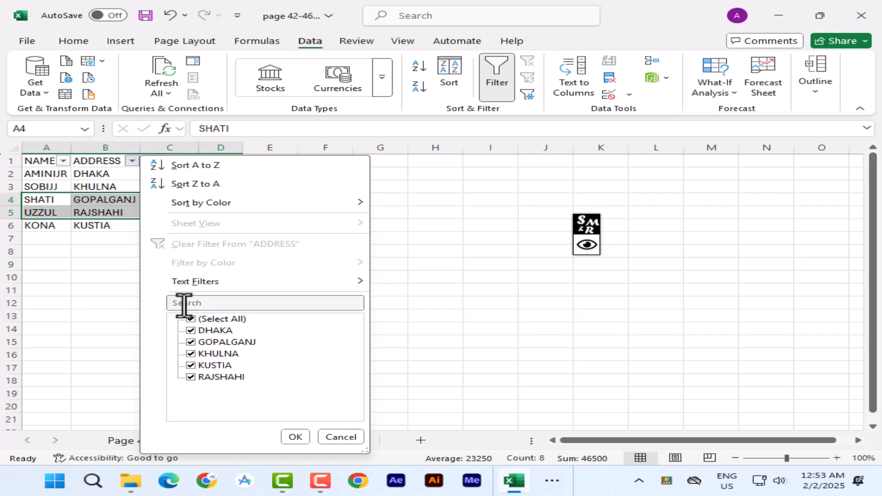
click(191, 319)
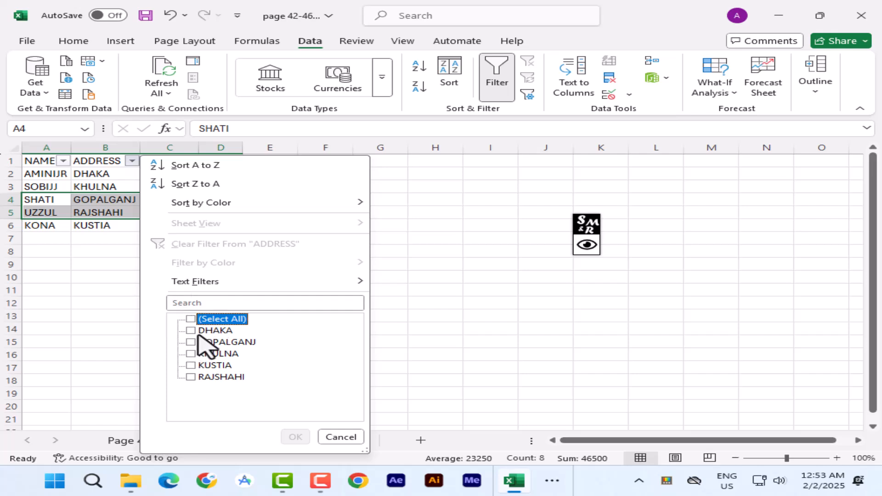
click(191, 330)
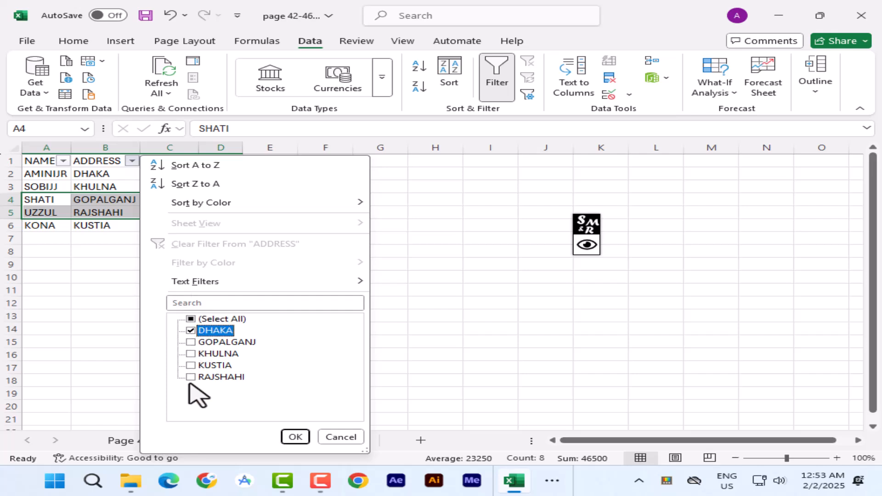
click(190, 354)
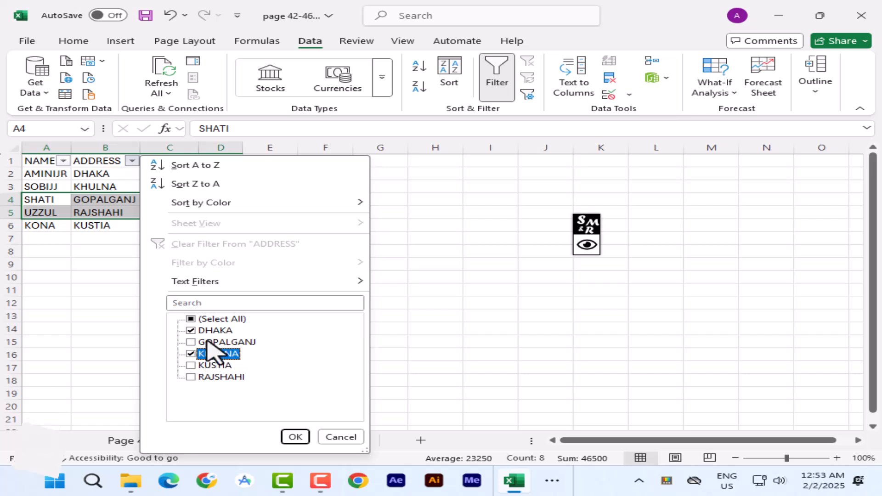
click(295, 437)
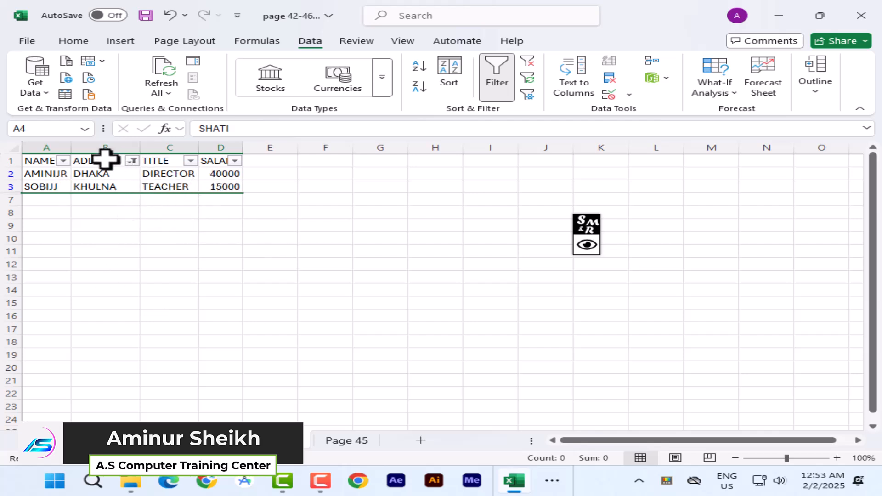
click(528, 62)
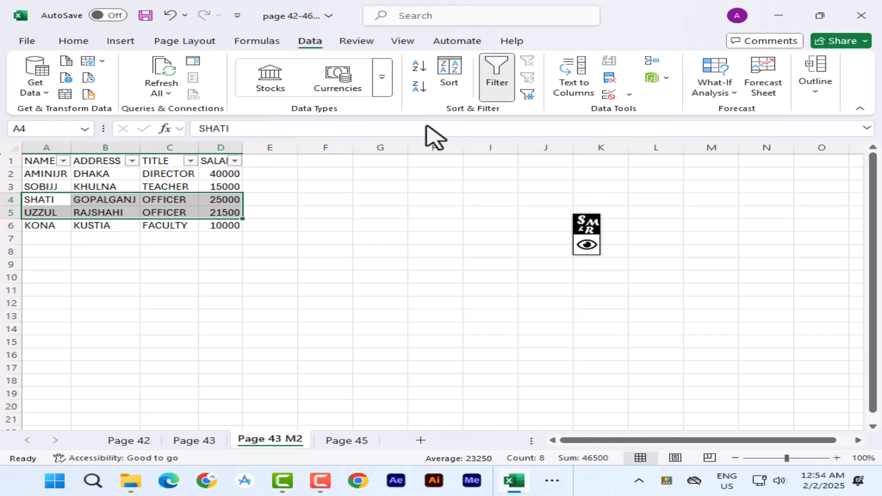
Turn off Filter for the employee table and select cell B3.
click(496, 78)
click(401, 187)
click(103, 187)
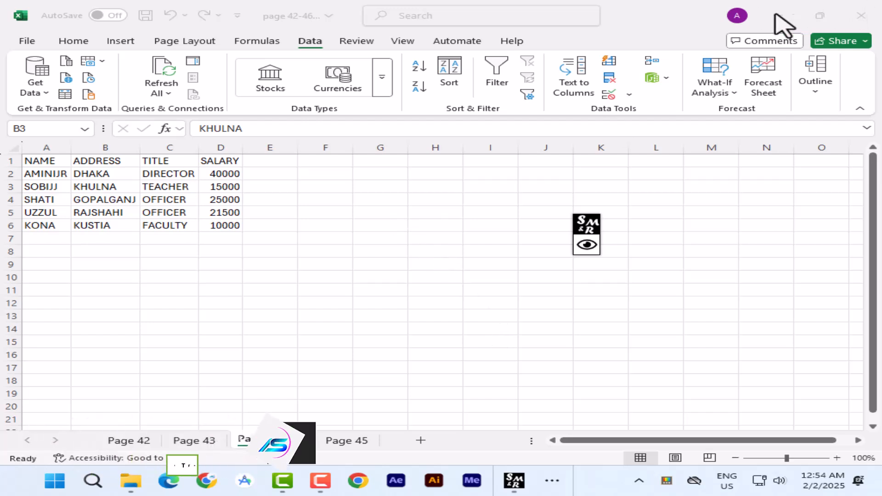
click(112, 189)
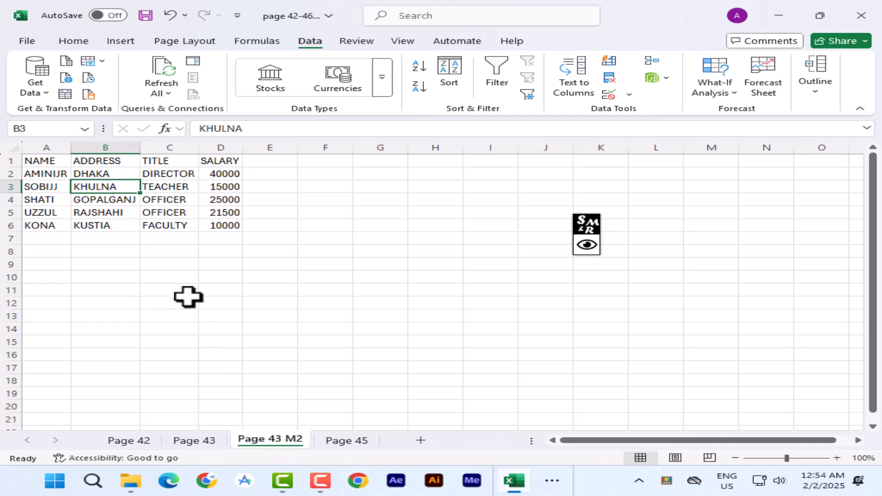
Open the Page 45 worksheet and select its data table A1:E6 to show its extent.
click(348, 441)
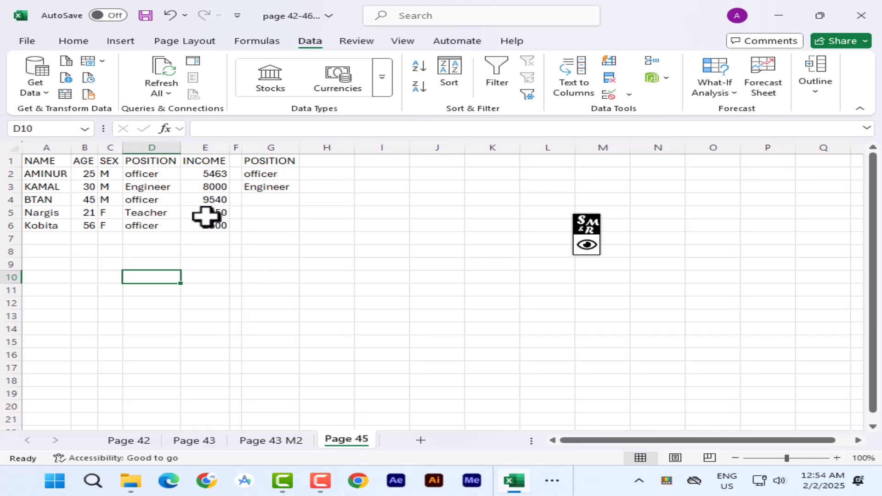
drag(50, 159, 209, 230)
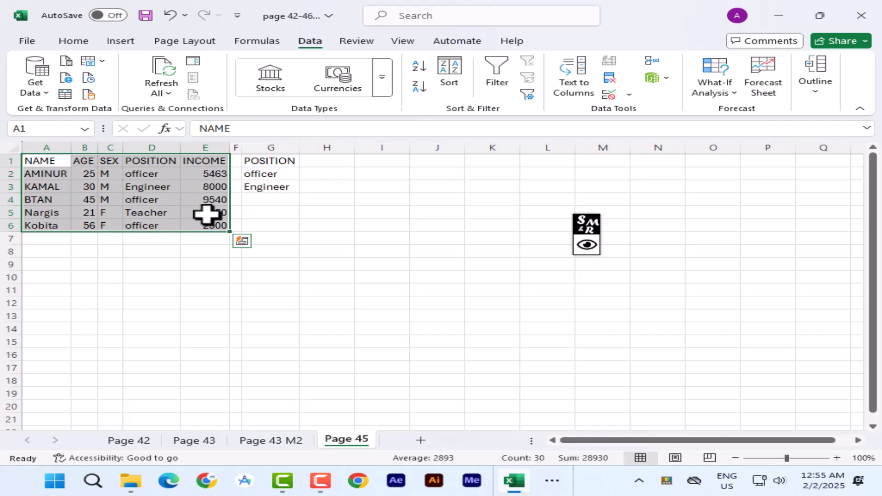
click(165, 197)
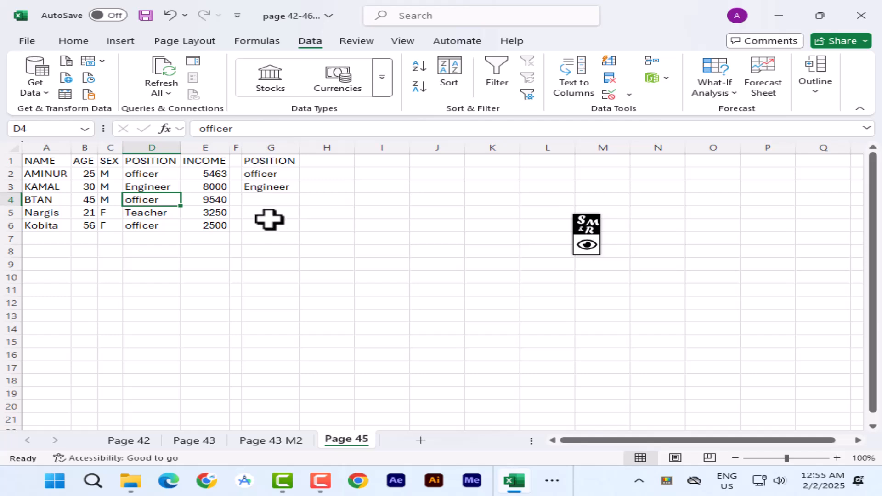
Highlight the POSITION header cells D1 and G1 with a yellow fill.
click(264, 160)
click(130, 160)
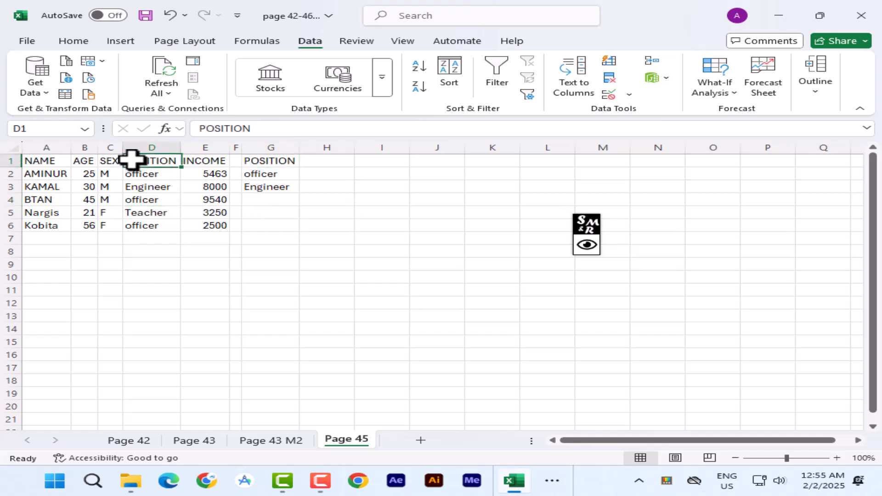
click(278, 159)
ctrl+click(152, 161)
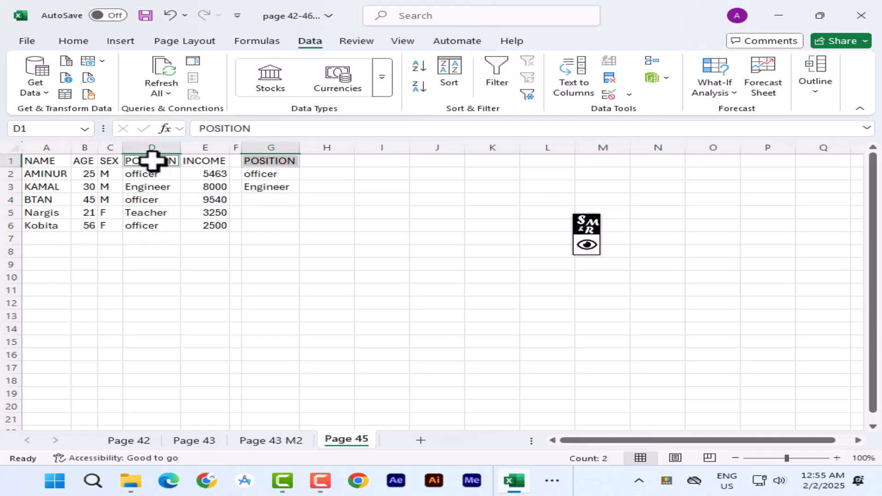
click(79, 42)
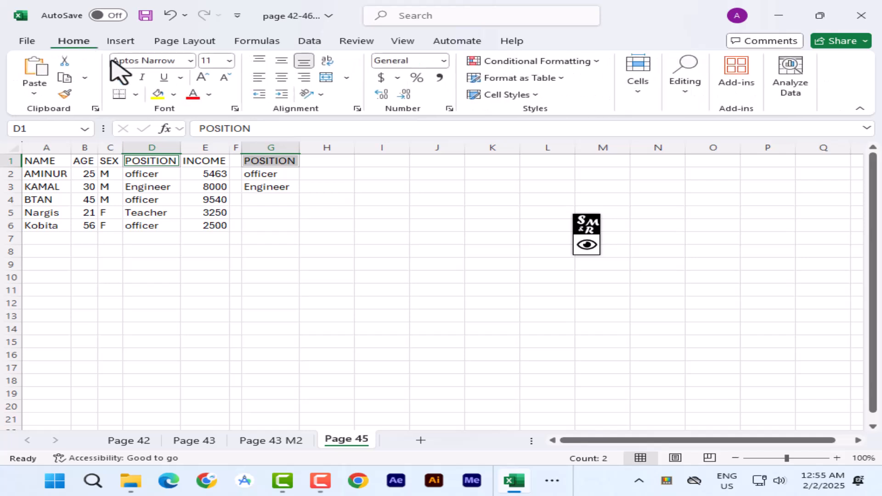
click(159, 94)
click(278, 204)
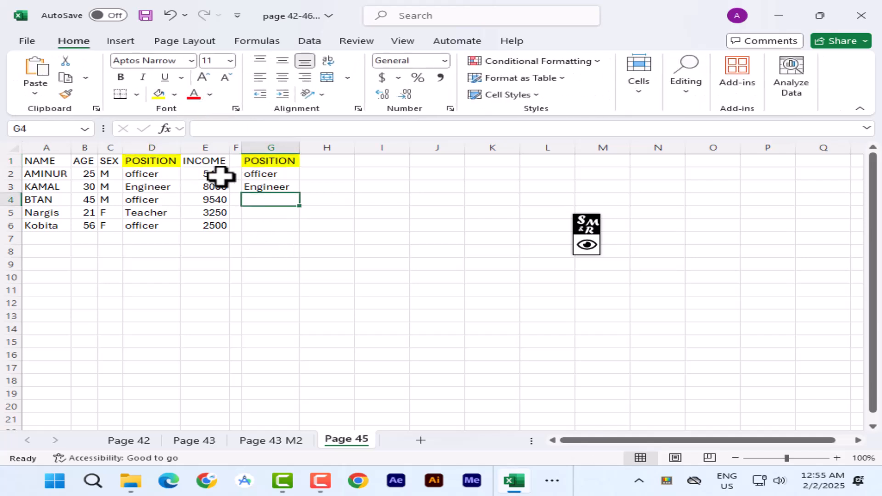
Select the position values D2:D3 and the criteria values G2:G3, and move the marker toolbar off the worksheet grid.
drag(144, 172, 143, 183)
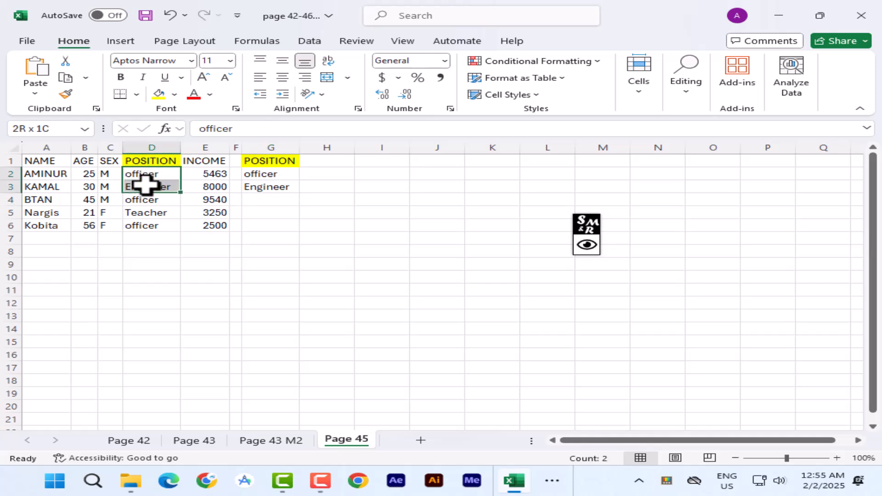
drag(280, 174, 279, 188)
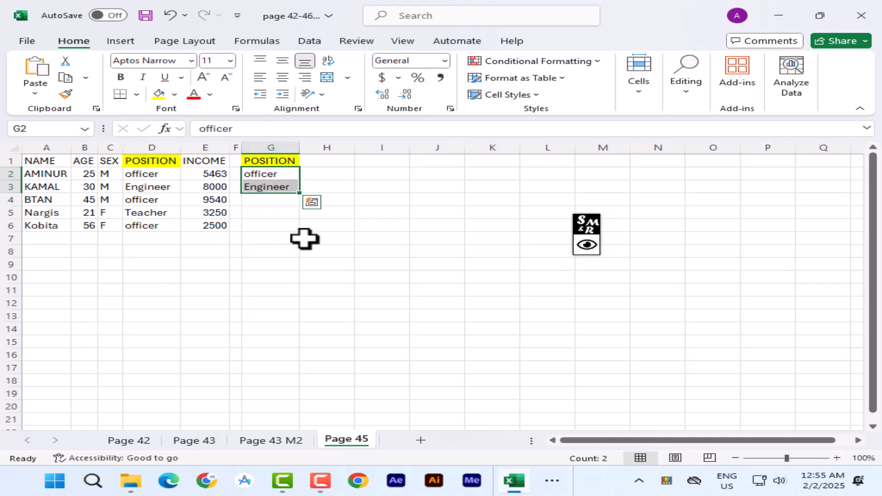
drag(587, 241, 697, 28)
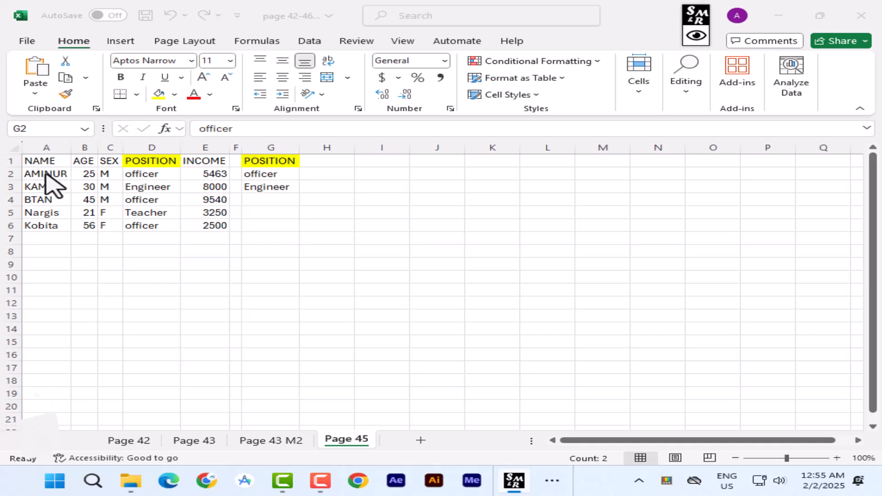
Select the blank column F between the table and the criteria list, and the data range A1:E7.
click(90, 186)
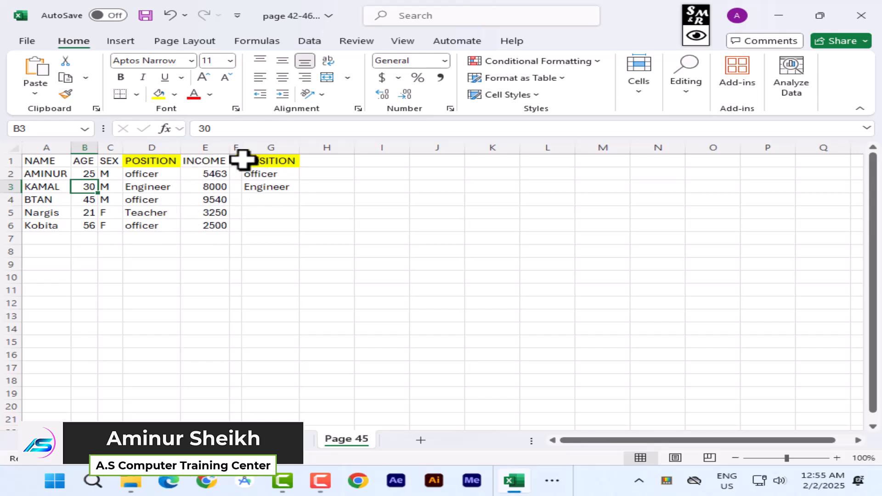
click(238, 146)
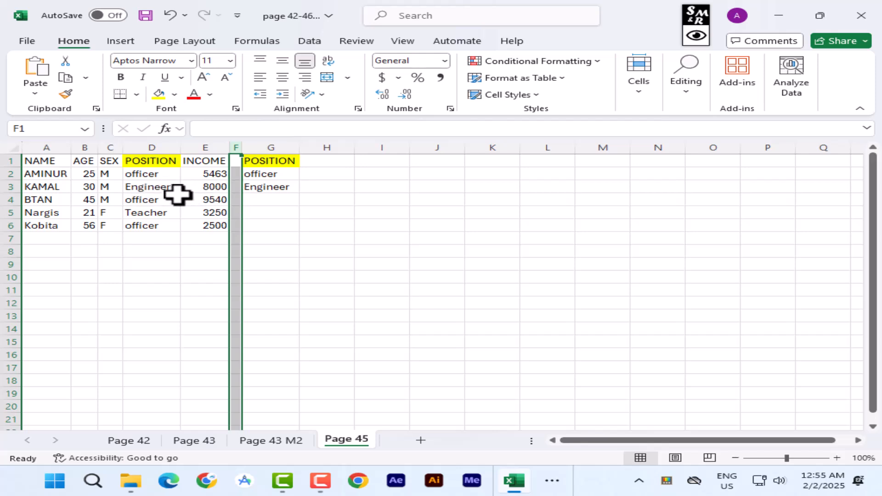
drag(46, 162, 213, 235)
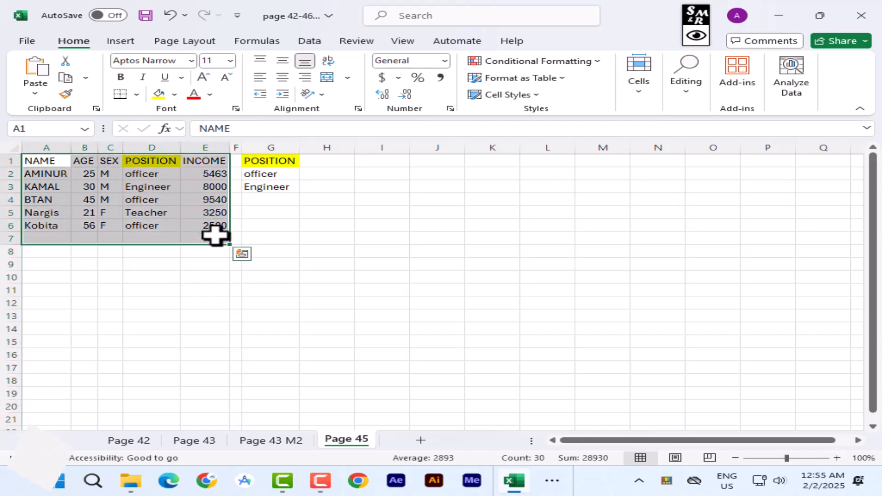
From cell B4 in the table, start Advanced Filter with Copy to another location, and move the dialog clear of the data.
click(141, 201)
click(102, 189)
click(156, 198)
click(88, 198)
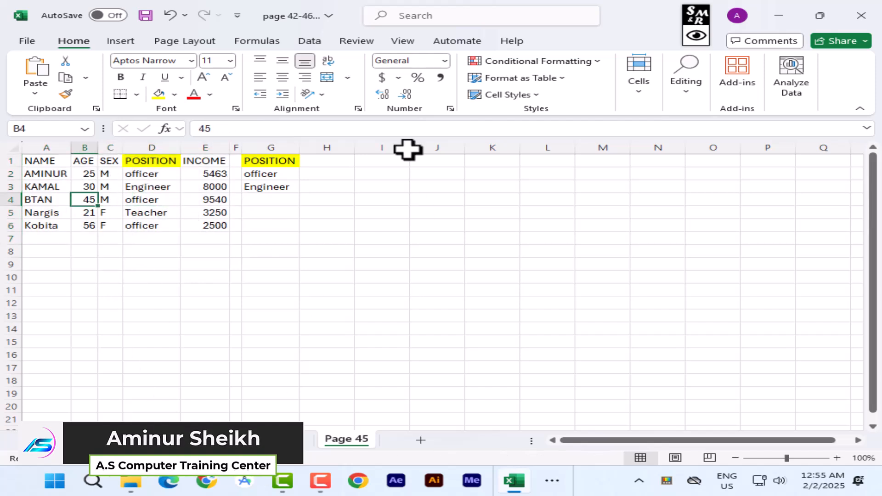
click(309, 42)
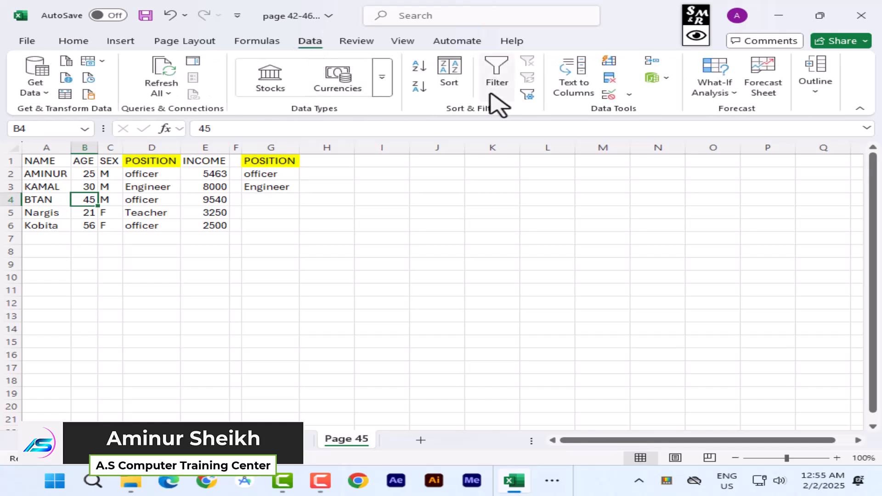
click(529, 96)
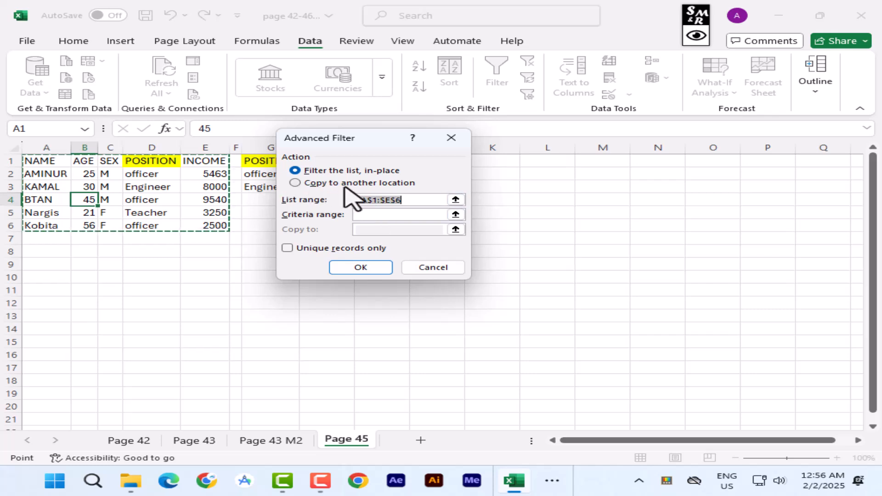
click(360, 183)
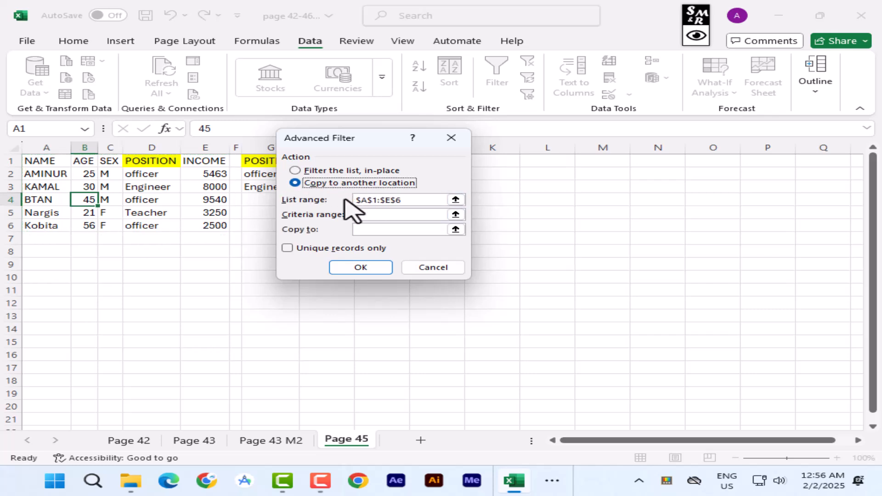
drag(345, 148, 588, 141)
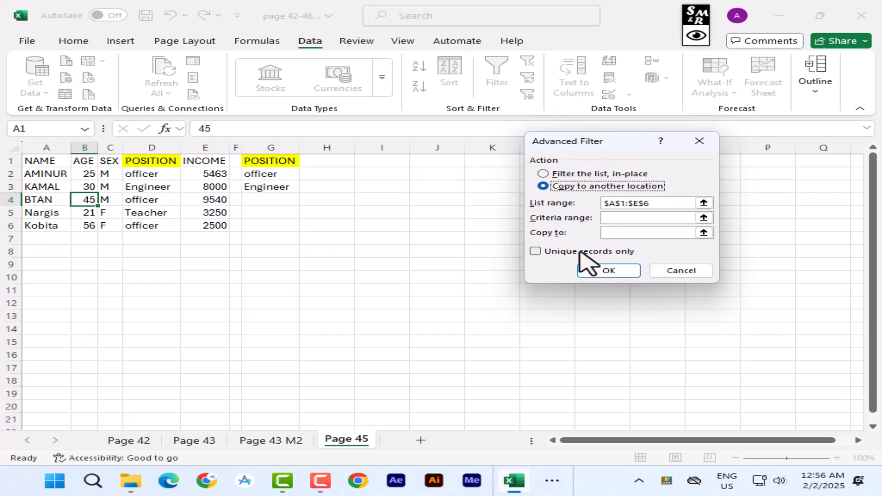
Clear the old screen markings and outline the Criteria range and Copy to fields of the Advanced Filter dialog with rectangles.
click(697, 36)
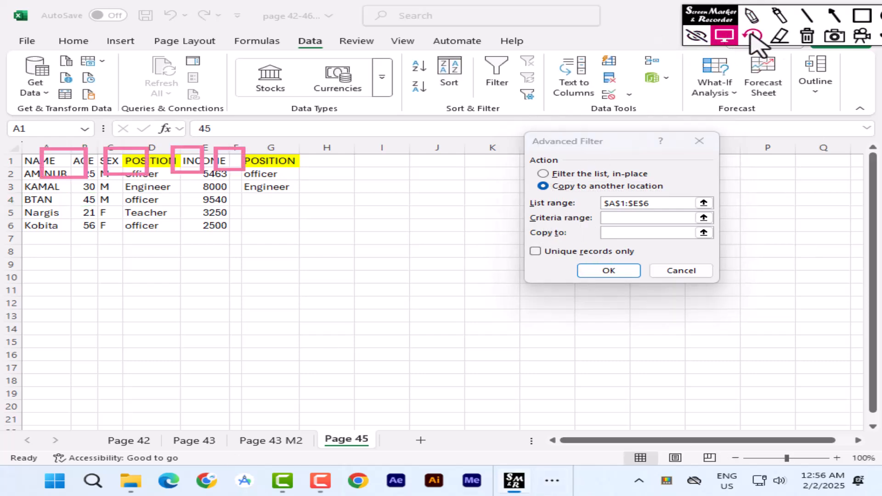
click(807, 35)
click(863, 15)
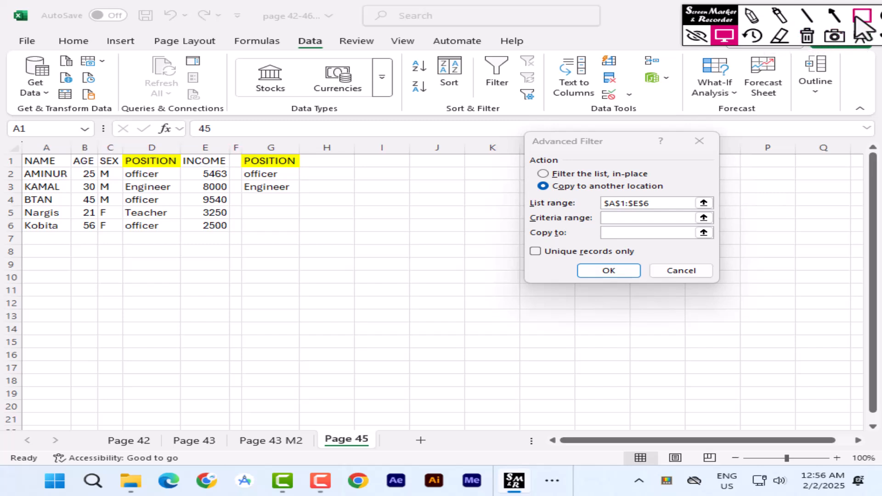
drag(593, 212, 671, 225)
drag(591, 232, 652, 241)
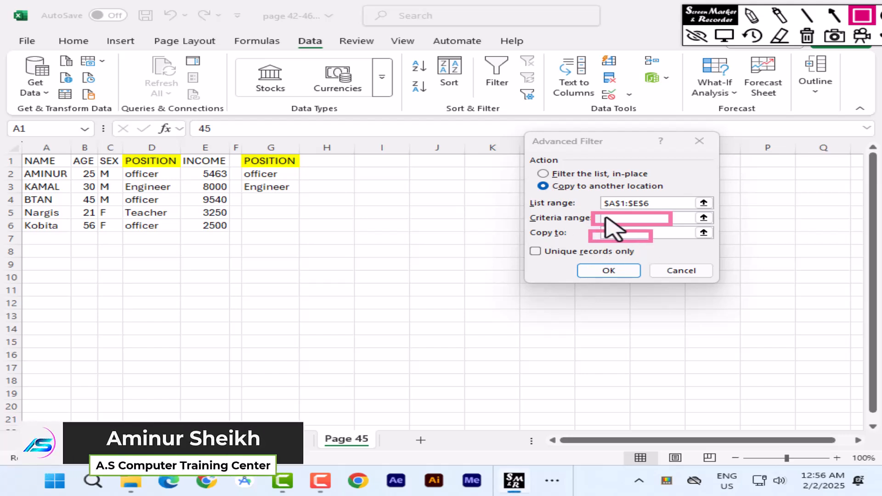
With the POSITION criteria list outlined on screen, set the Advanced Filter's Criteria range to G1:G3 and Copy to to K12.
drag(238, 153, 302, 197)
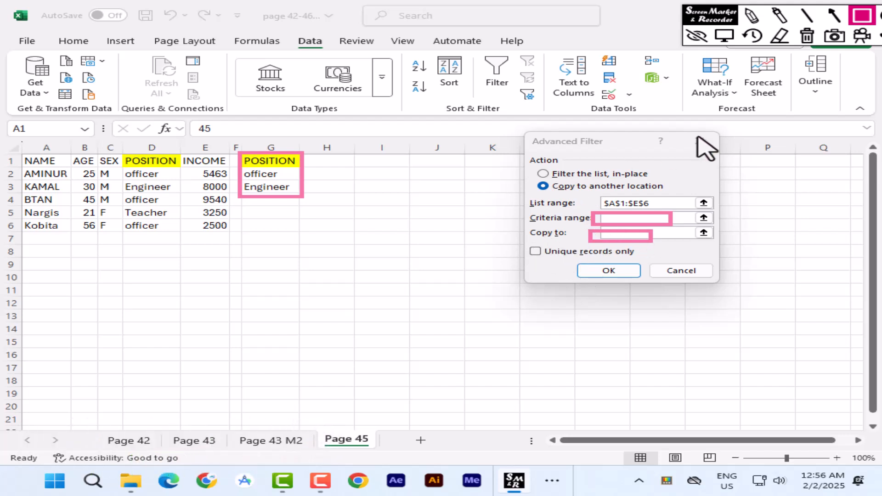
click(696, 35)
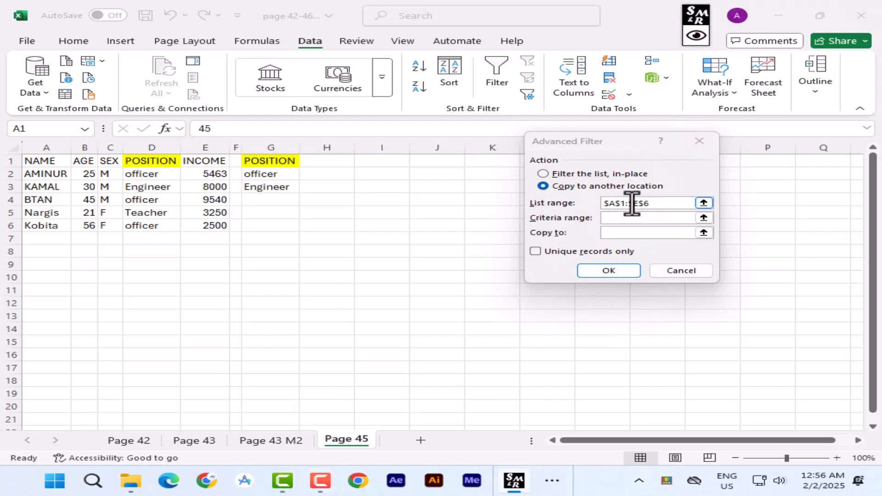
click(639, 219)
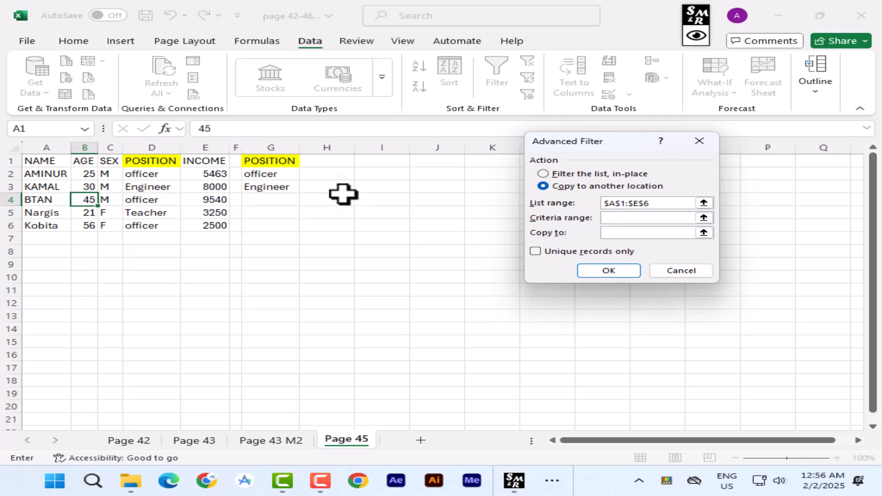
drag(274, 160, 275, 186)
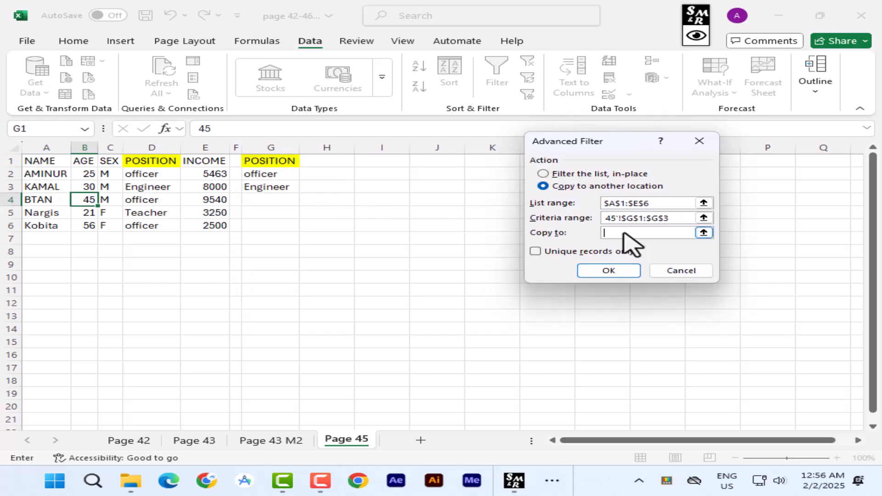
click(491, 304)
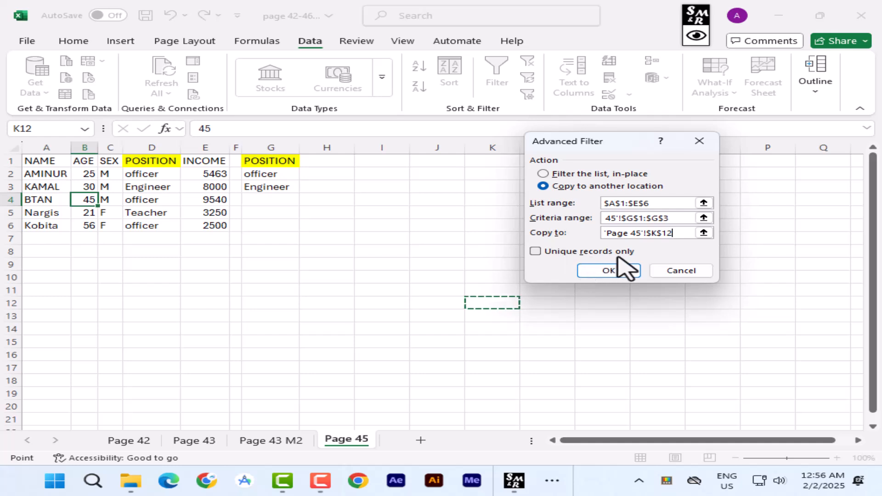
Replace the old screen markings with a rectangle around the Unique records only option, and clear and hide the markings.
click(698, 37)
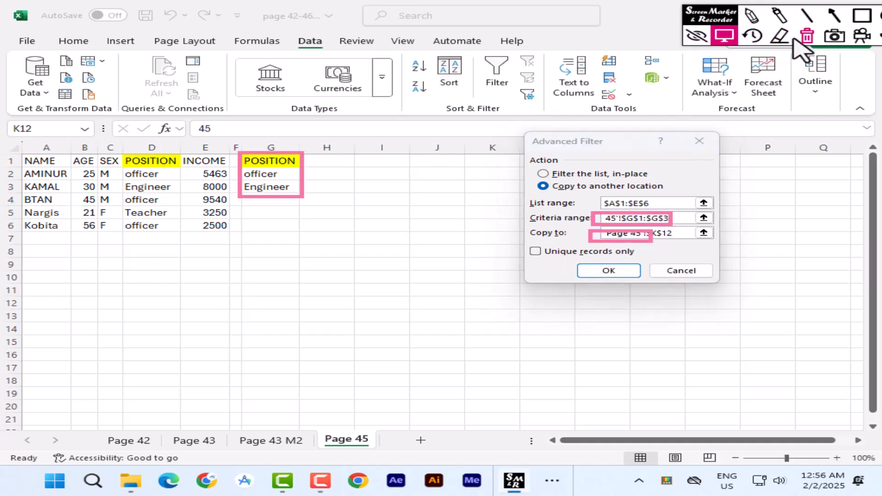
click(805, 38)
click(862, 15)
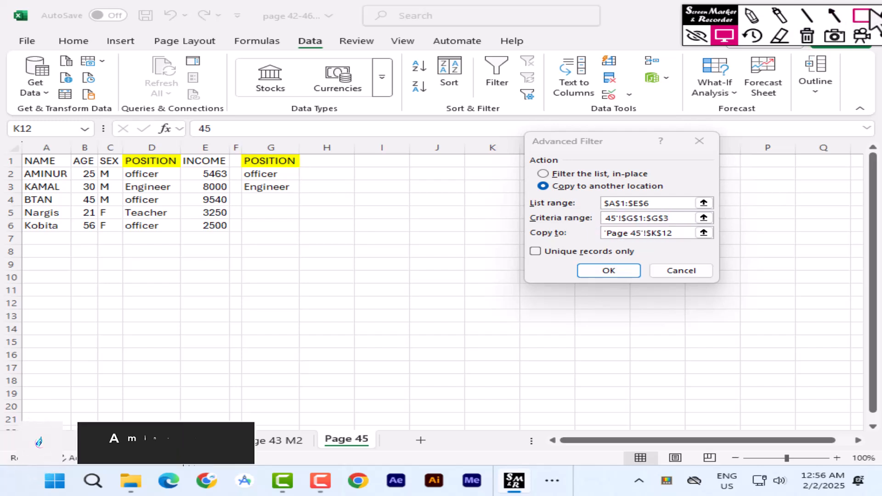
drag(528, 243, 629, 261)
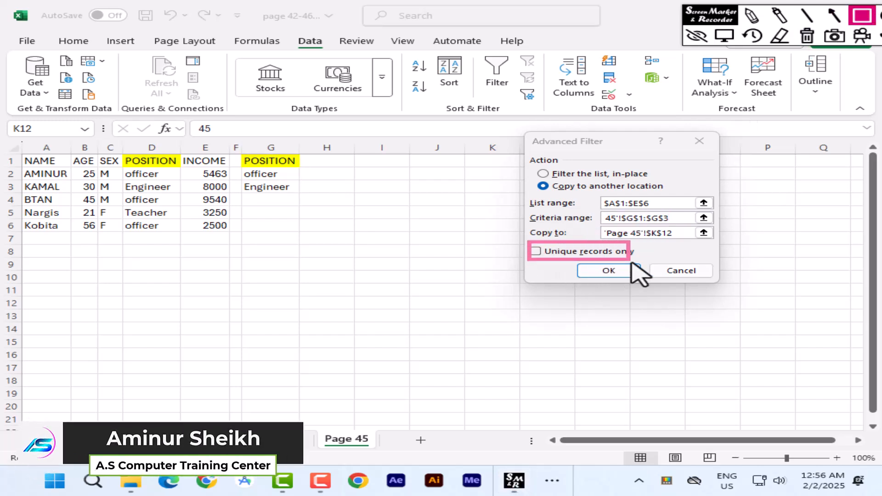
click(807, 36)
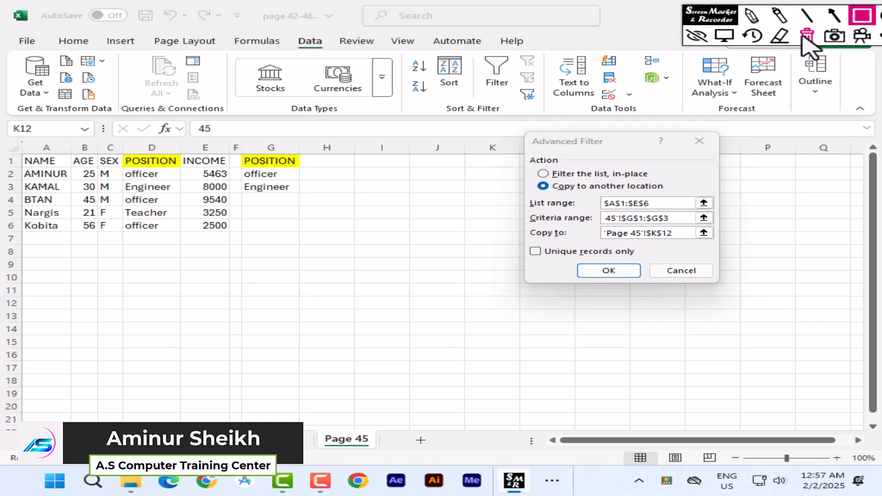
click(695, 36)
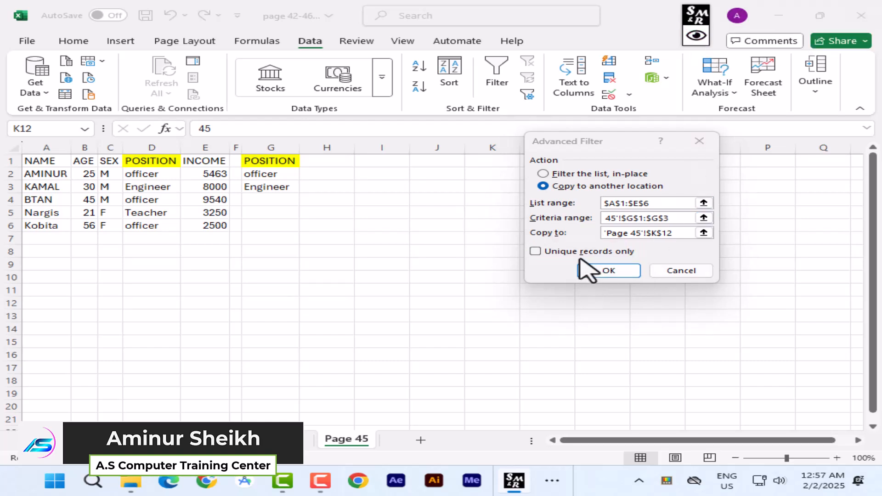
Turn on Unique records only, shift the dialog slightly, and run the Advanced Filter.
click(536, 252)
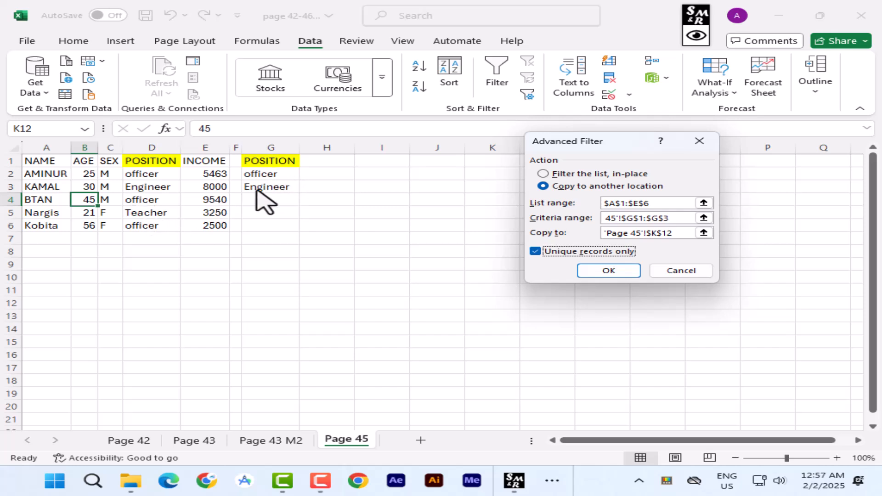
drag(624, 146, 549, 148)
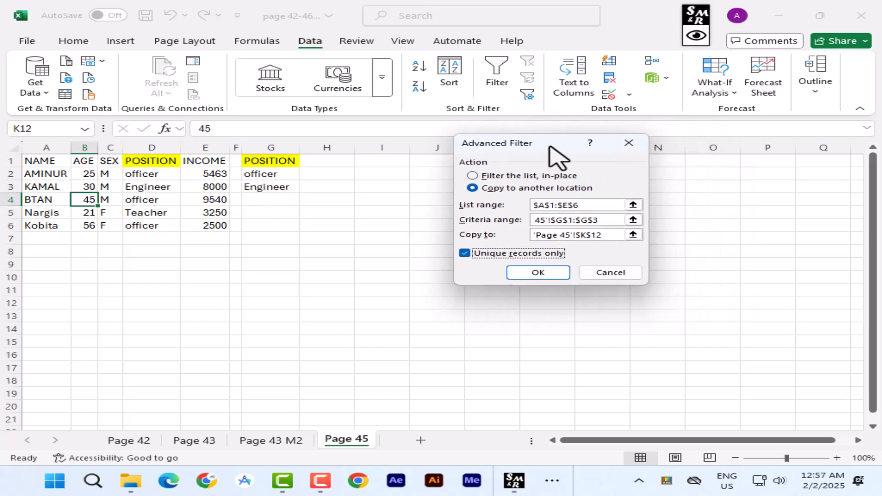
click(537, 273)
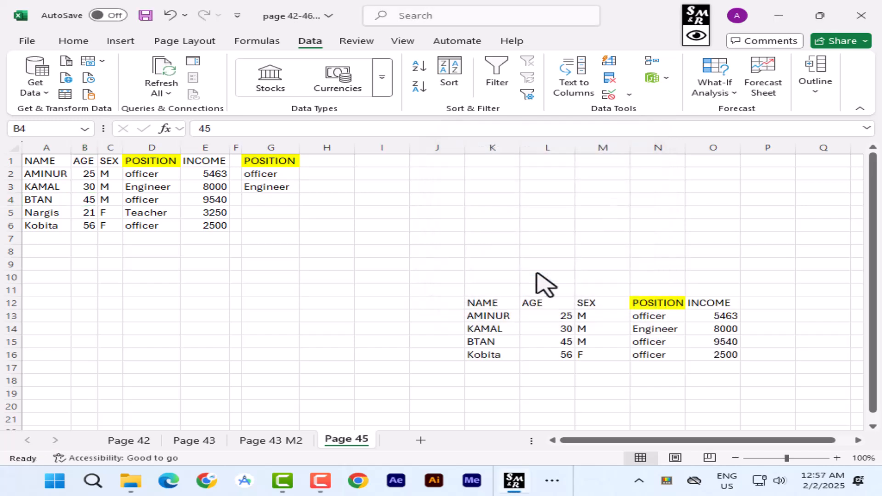
Select the filtered copy K12:O16, and the original table with its criteria list A1:G6, to compare them.
scroll(570, 275, down, 2)
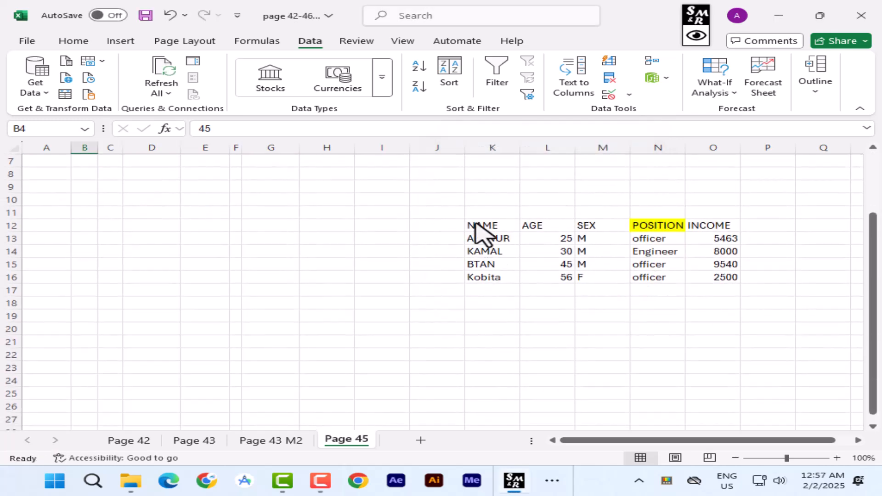
click(504, 226)
drag(508, 231, 727, 280)
scroll(693, 317, up, 2)
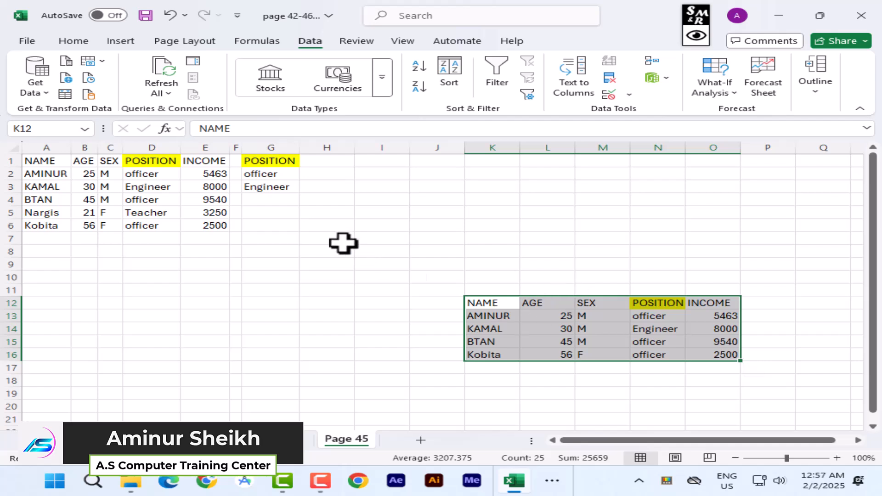
drag(37, 161, 254, 224)
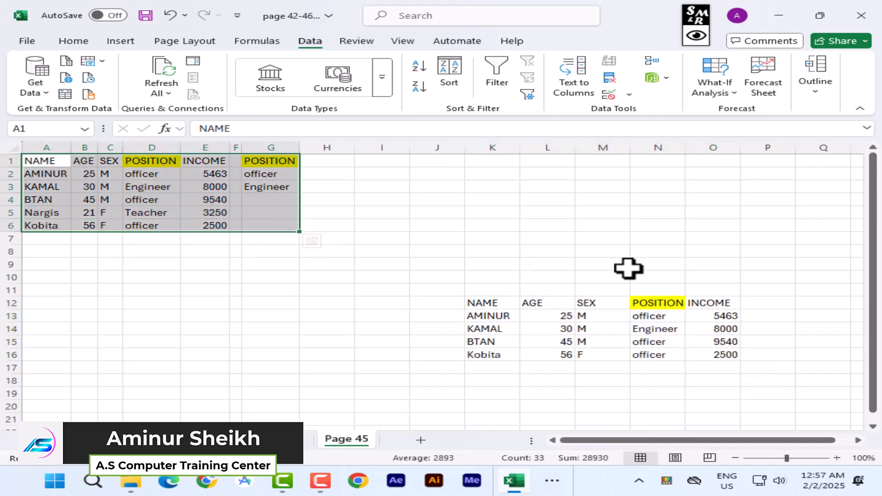